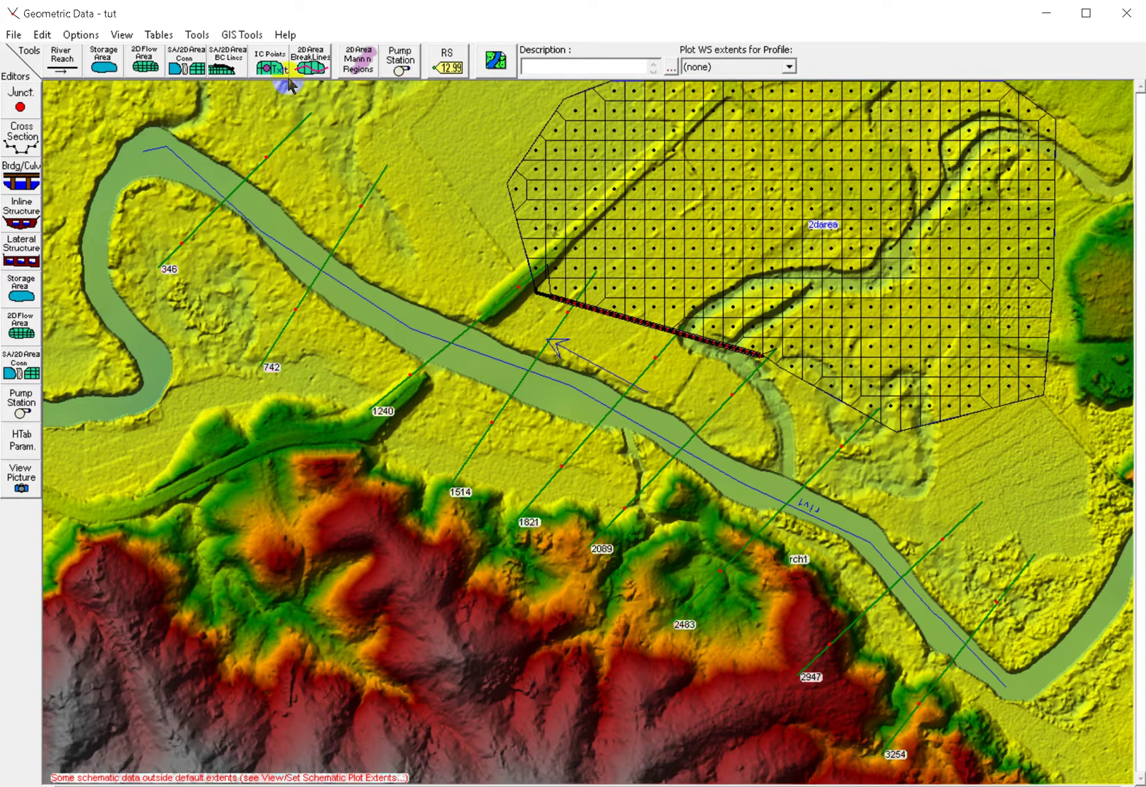
Draw a break line named bL on the floodplain, running from near XS 1240 to near XS 346.
{"action": "left_click", "coordinate": [318, 70]}
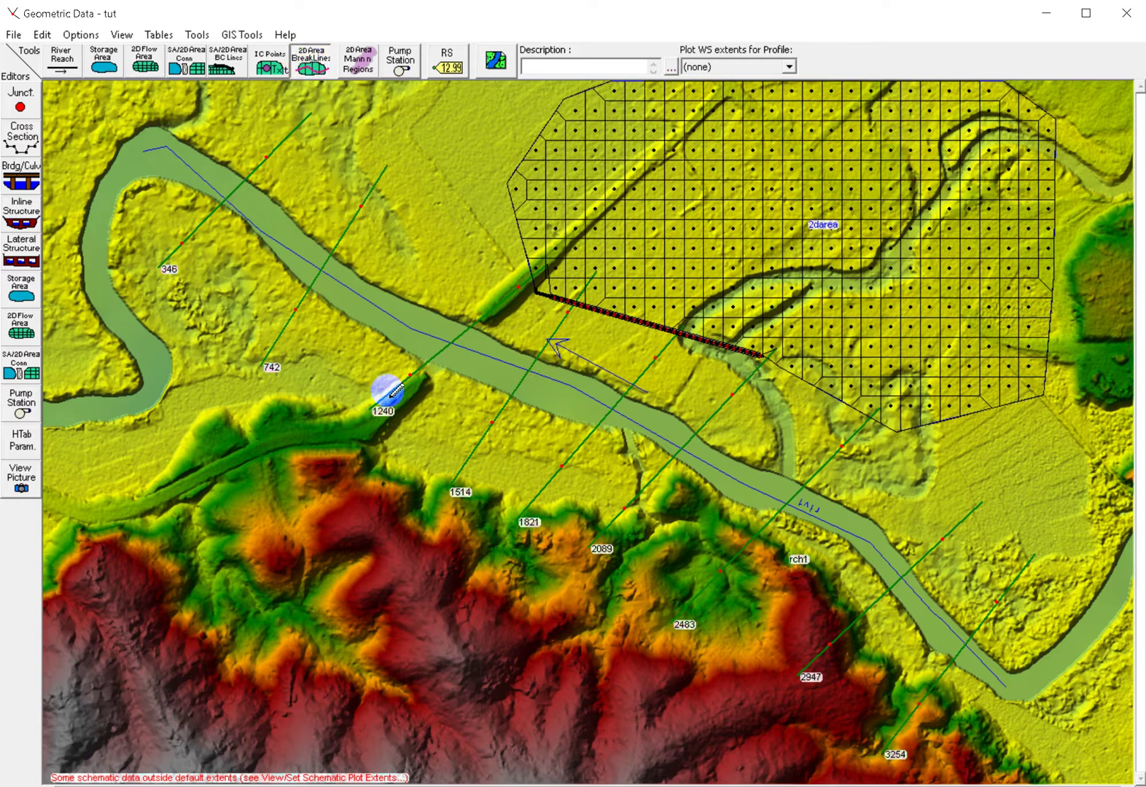
{"action": "left_click", "coordinate": [384, 389]}
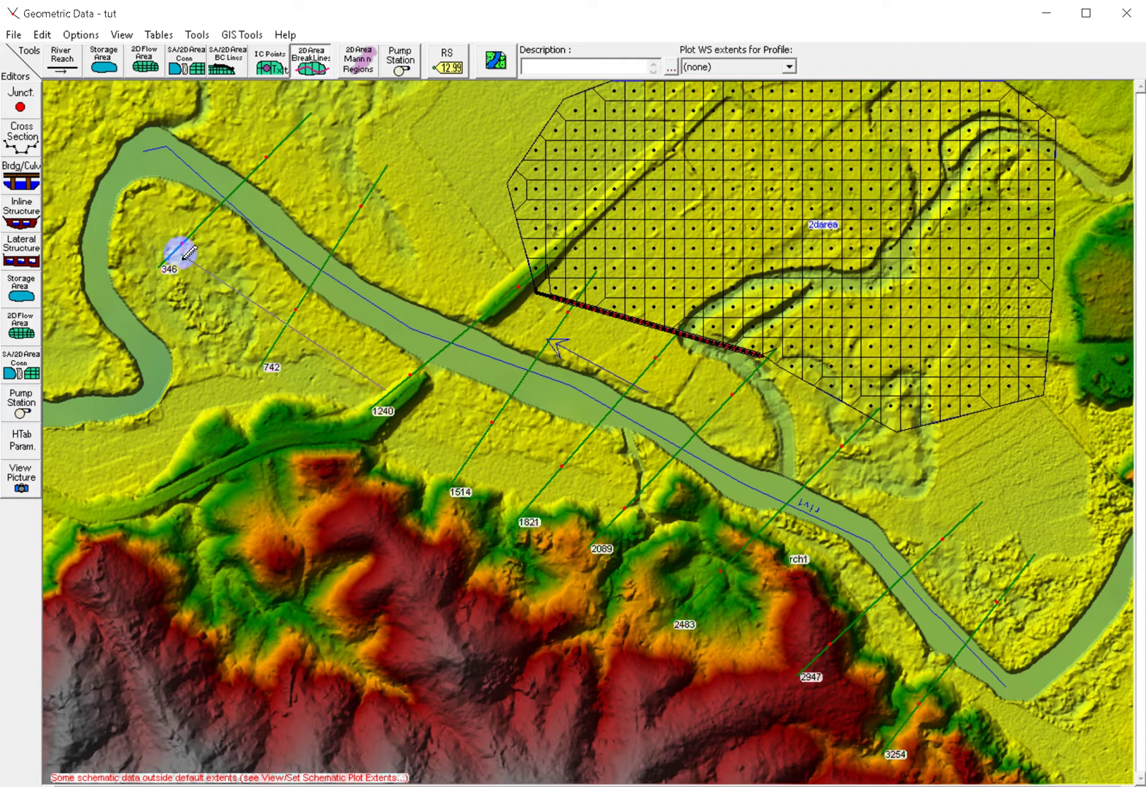
{"action": "double_click", "coordinate": [181, 251]}
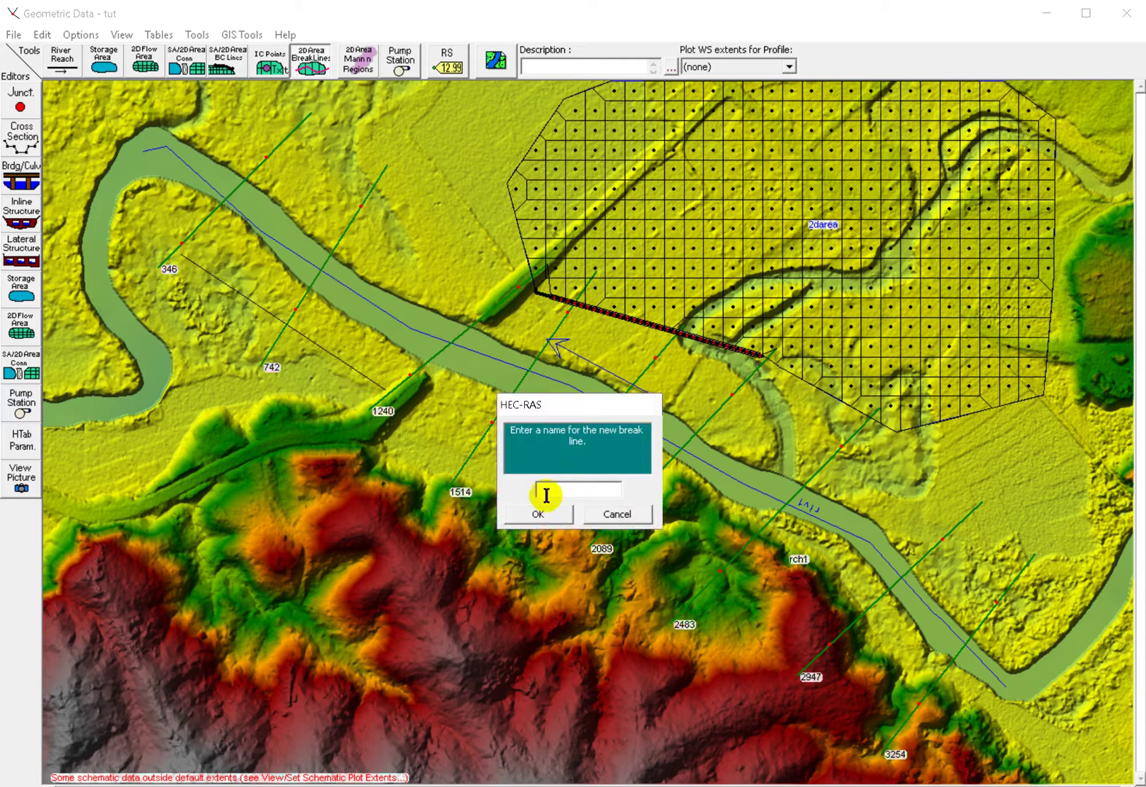
{"action": "type", "text": "bL"}
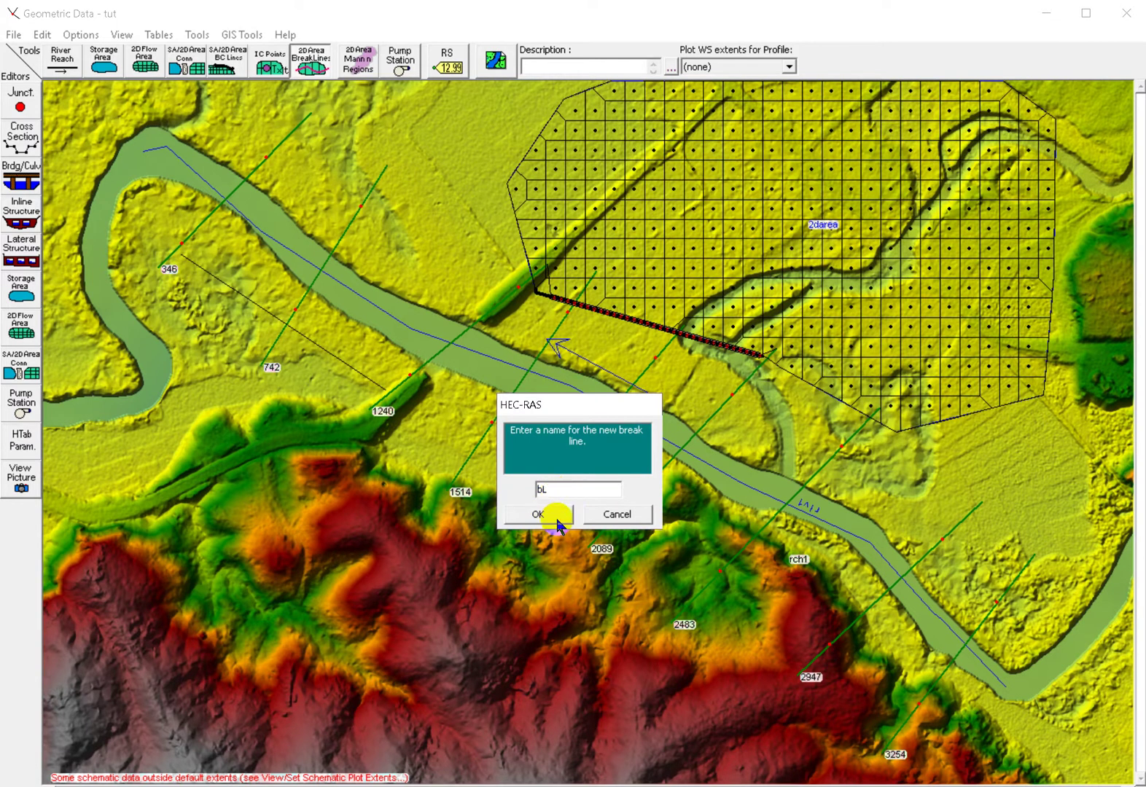
{"action": "left_click", "coordinate": [547, 514]}
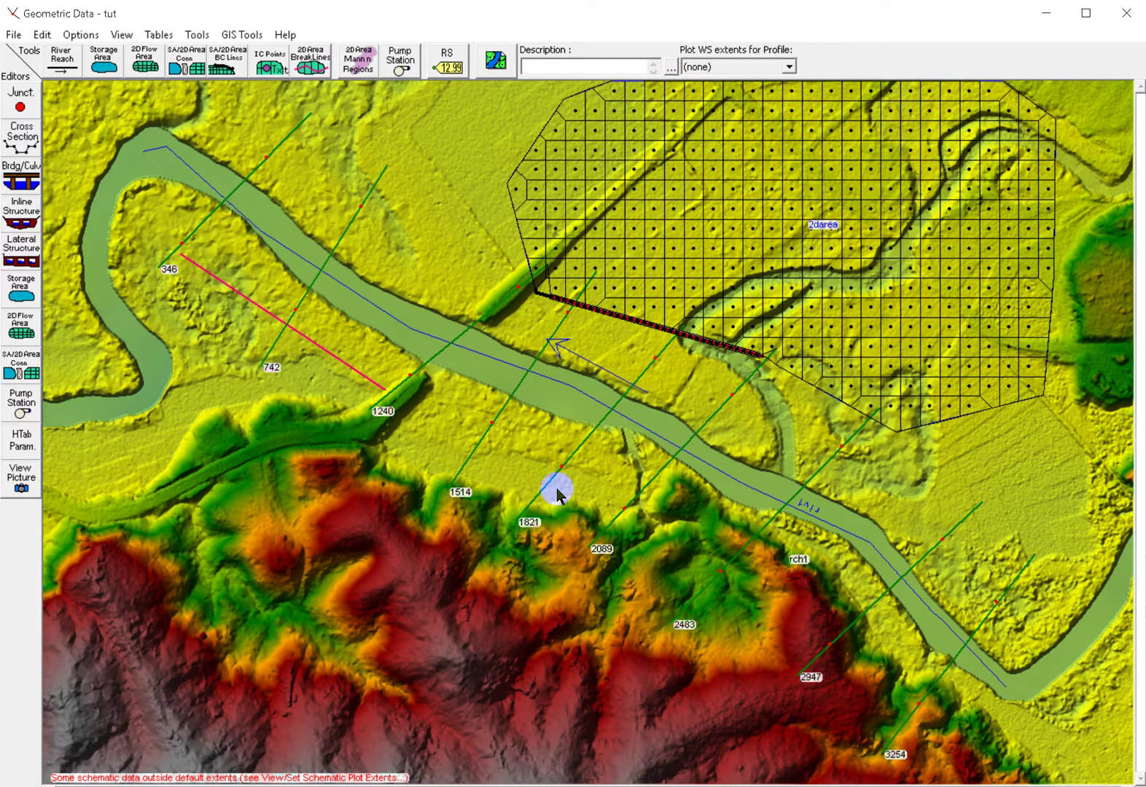
{"action": "right_click", "coordinate": [341, 364]}
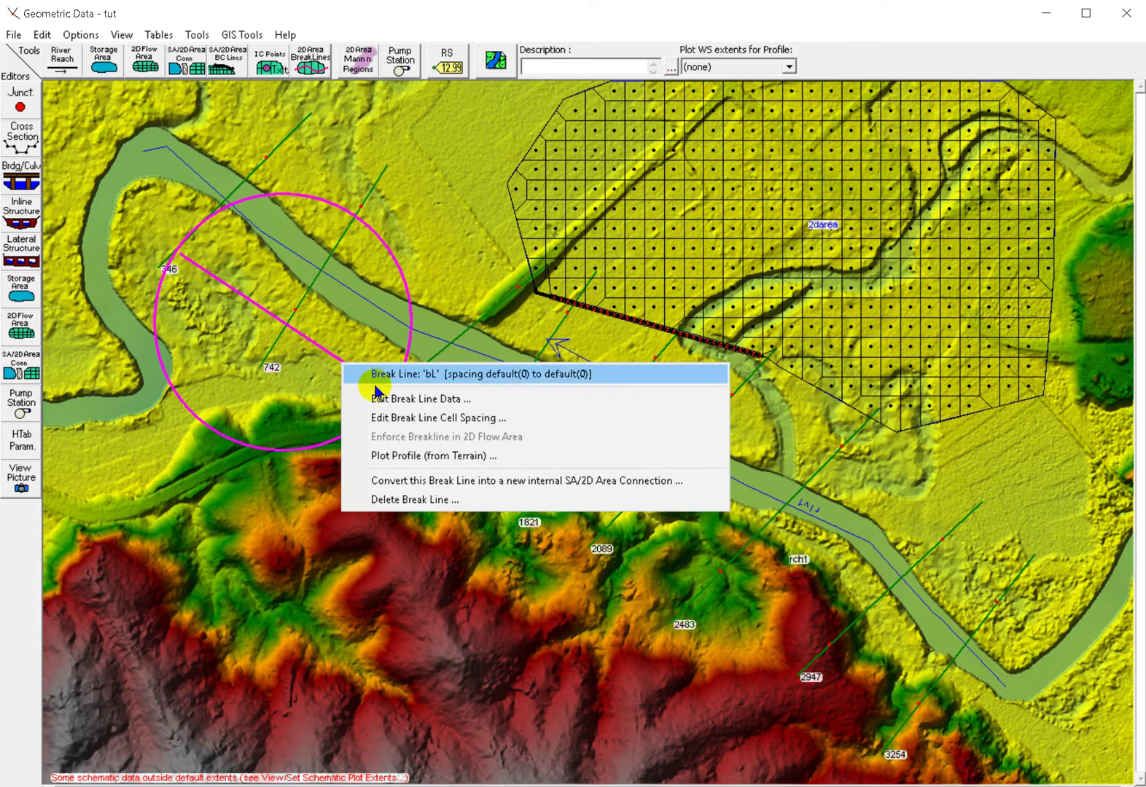
{"action": "left_click", "coordinate": [417, 482]}
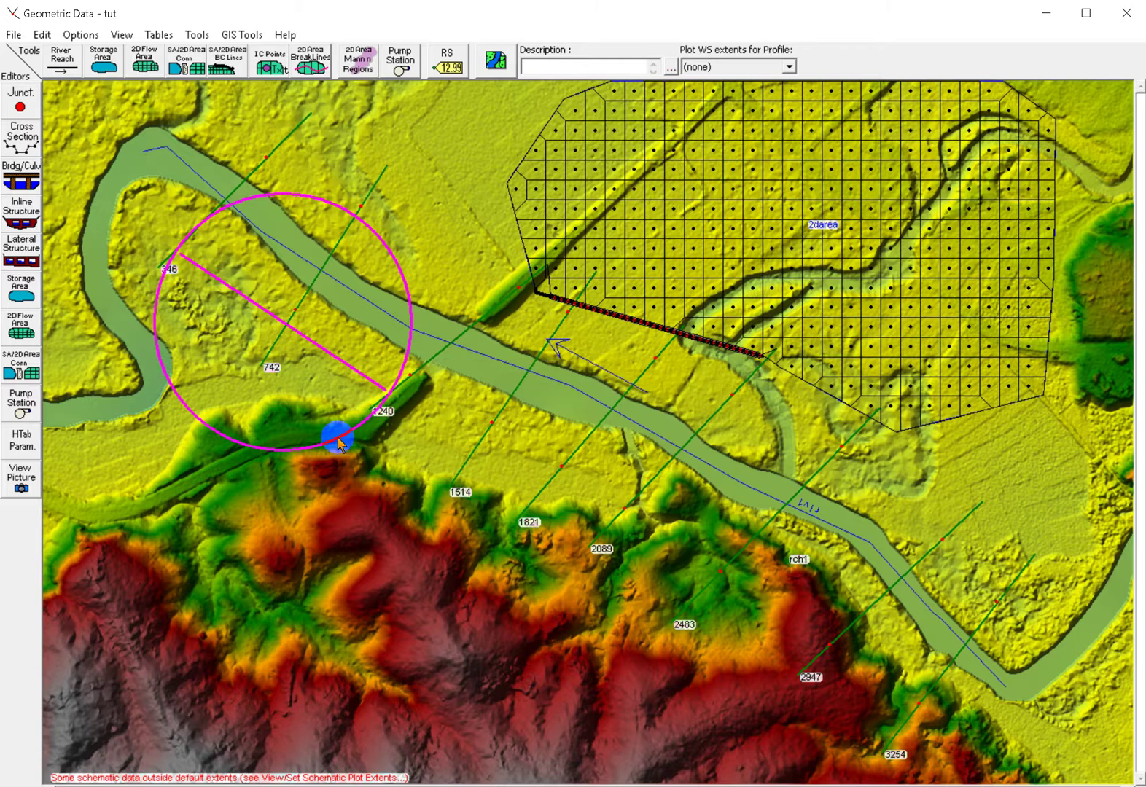
{"action": "right_click", "coordinate": [291, 331]}
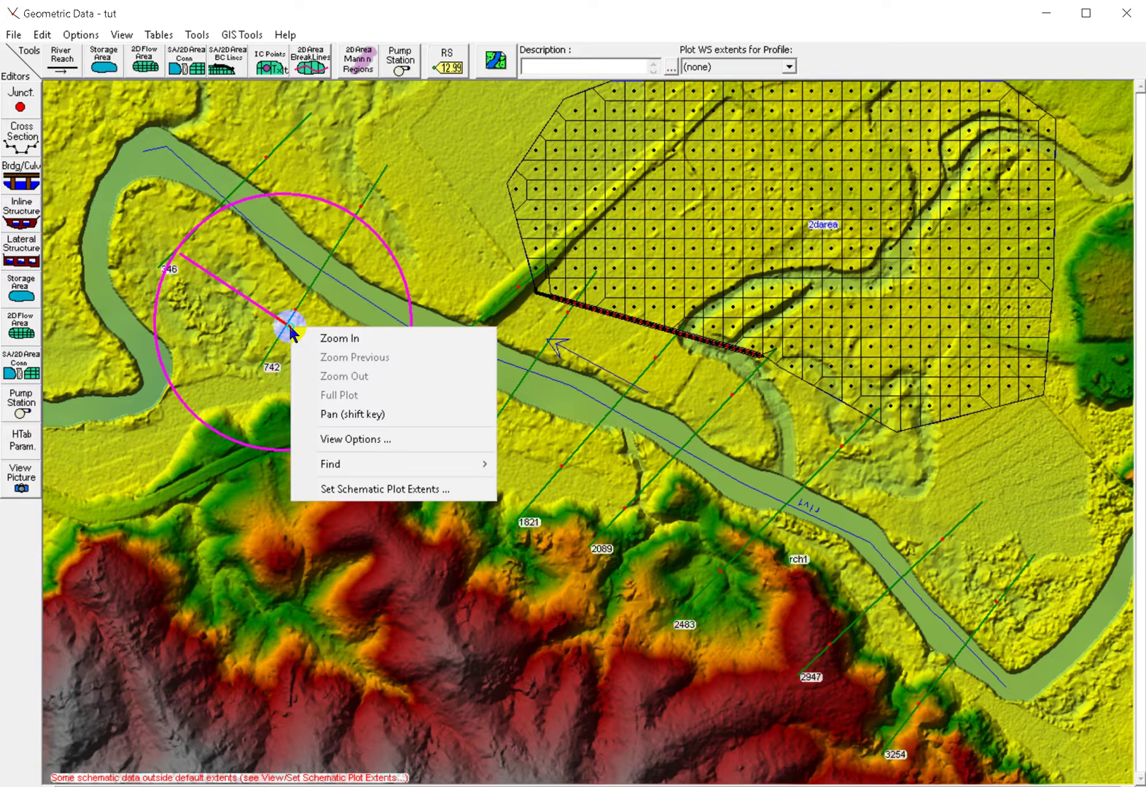
{"action": "right_click", "coordinate": [279, 320]}
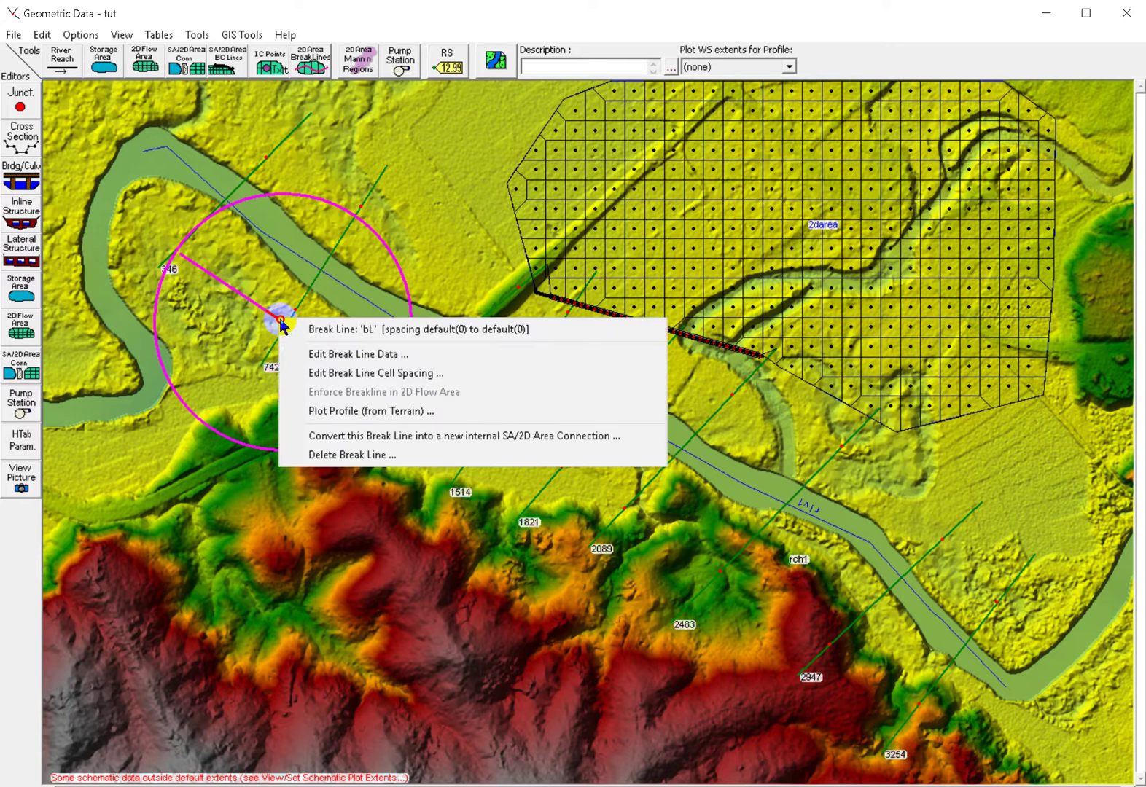
{"action": "left_click", "coordinate": [352, 355]}
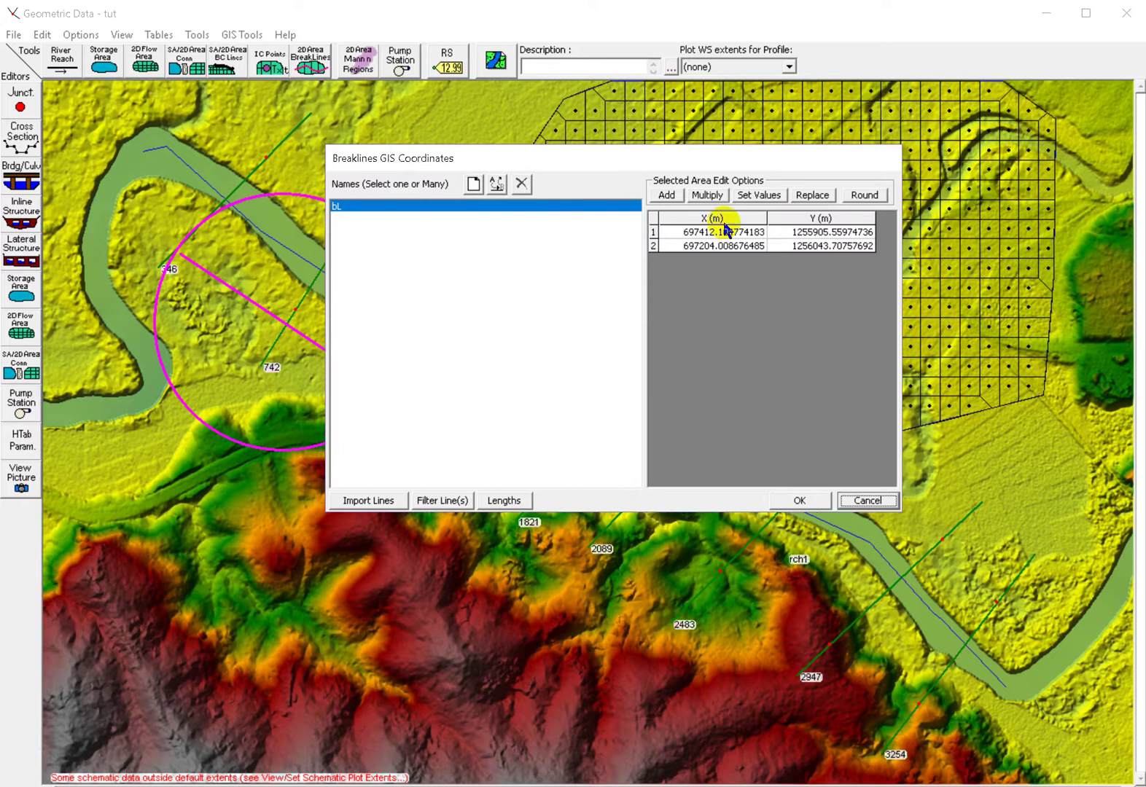
{"action": "left_click_drag", "start_coordinate": [696, 231], "coordinate": [843, 232]}
{"action": "key", "text": "ctrl+c"}
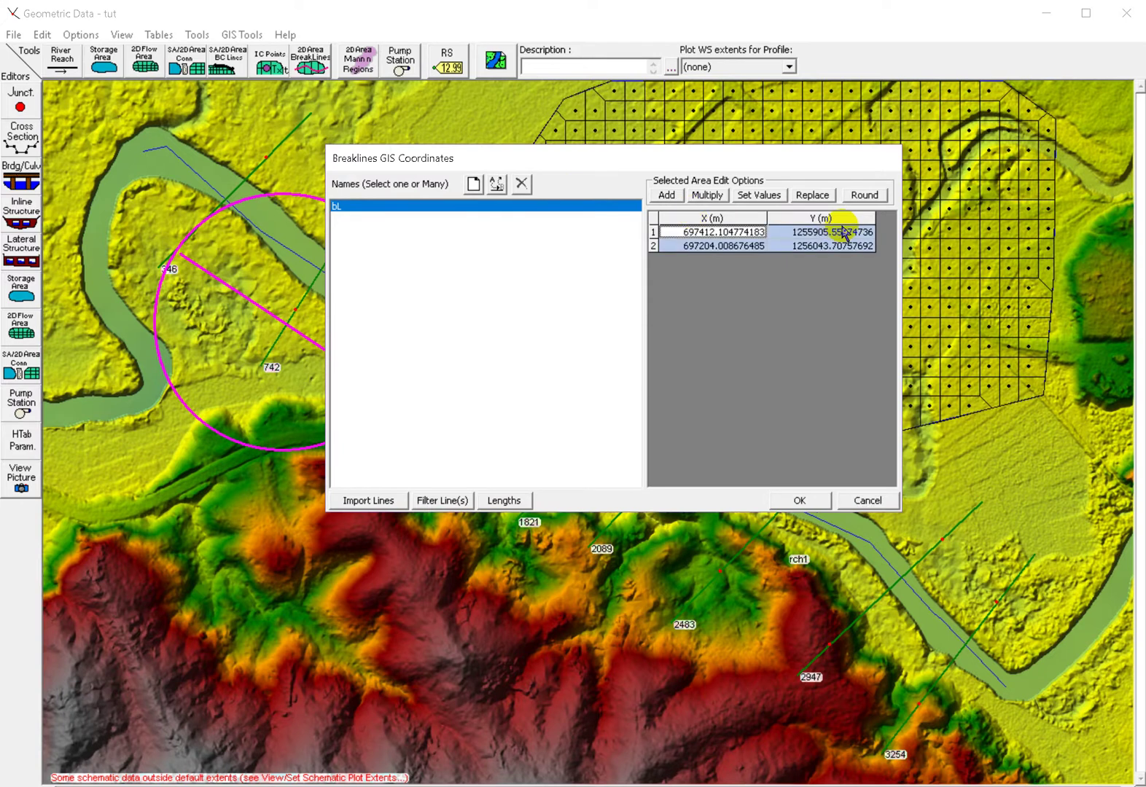
{"action": "left_click", "coordinate": [800, 500]}
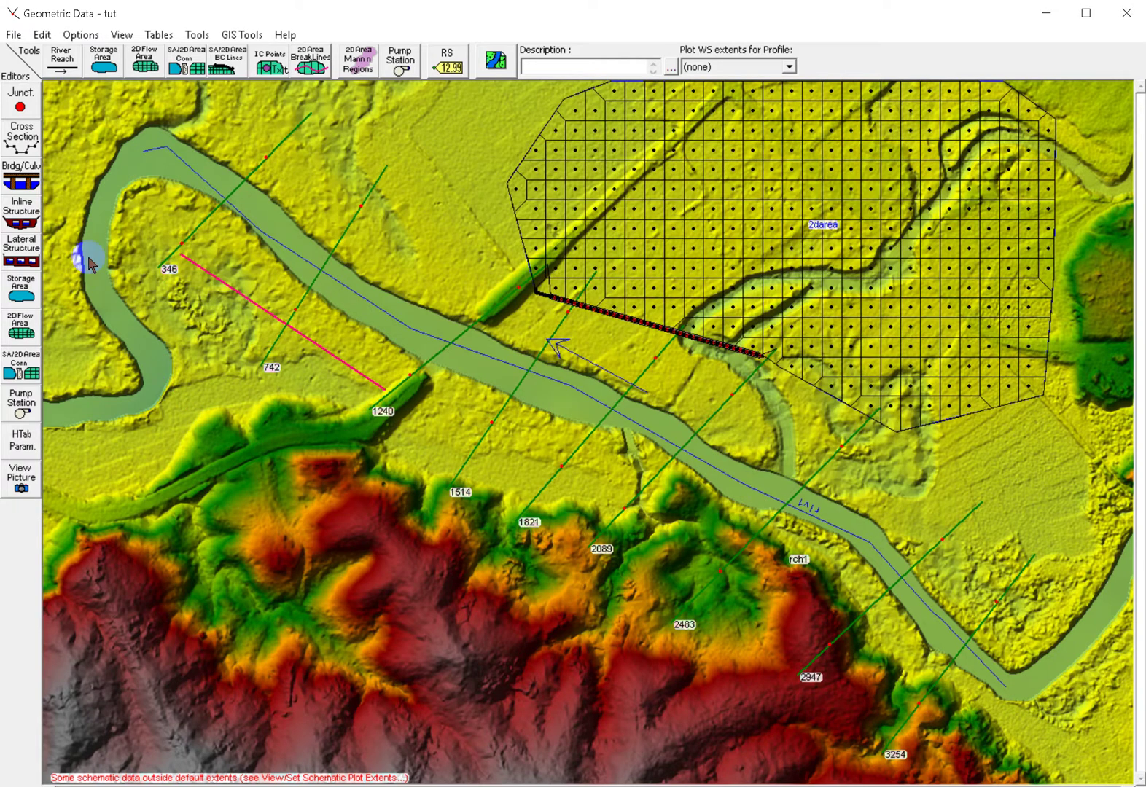
In the Lateral Structure Editor, add a new lateral structure at river station 1239 on riv1/rch1.
{"action": "left_click", "coordinate": [21, 250]}
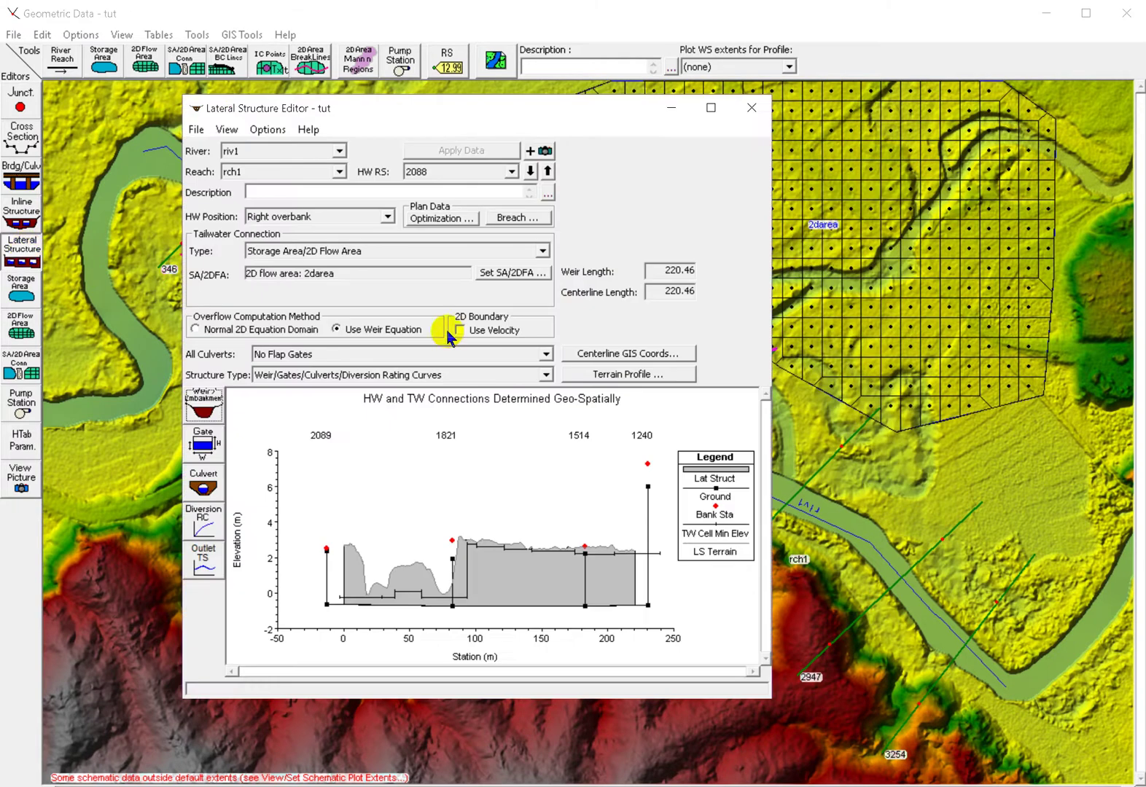
{"action": "left_click", "coordinate": [259, 132]}
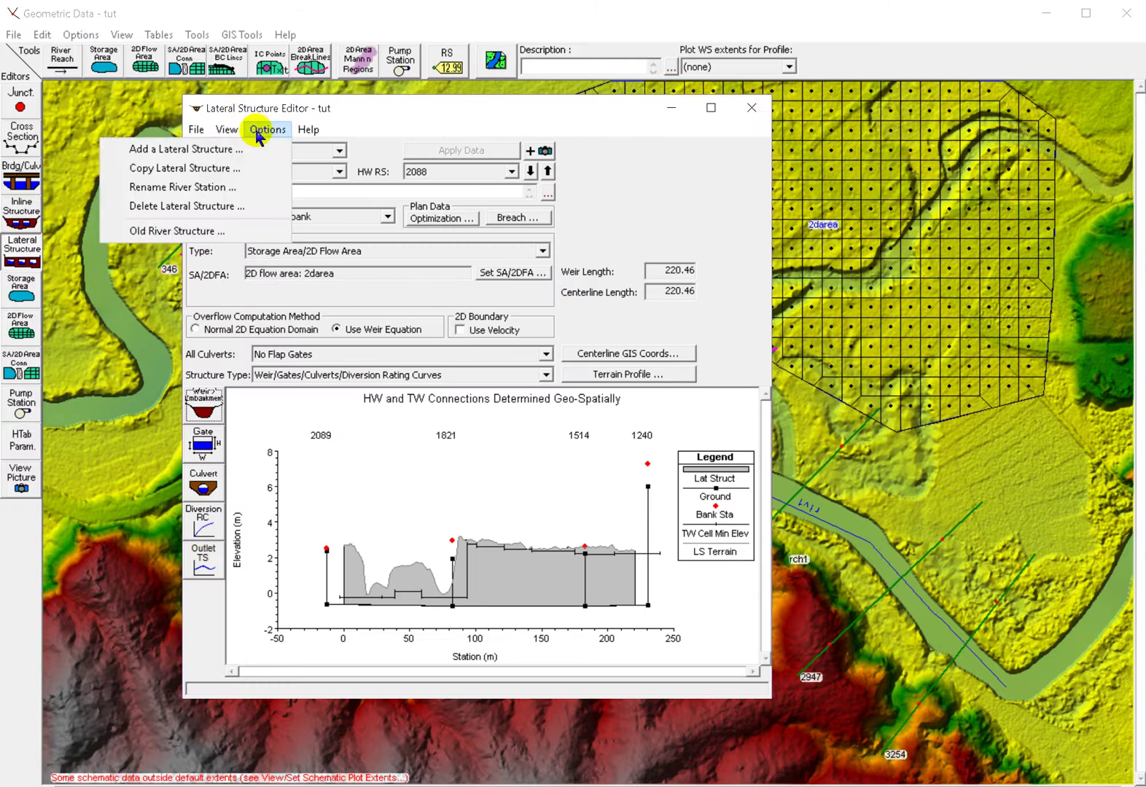
{"action": "left_click", "coordinate": [238, 146]}
{"action": "left_click_drag", "start_coordinate": [348, 107], "coordinate": [663, 125]}
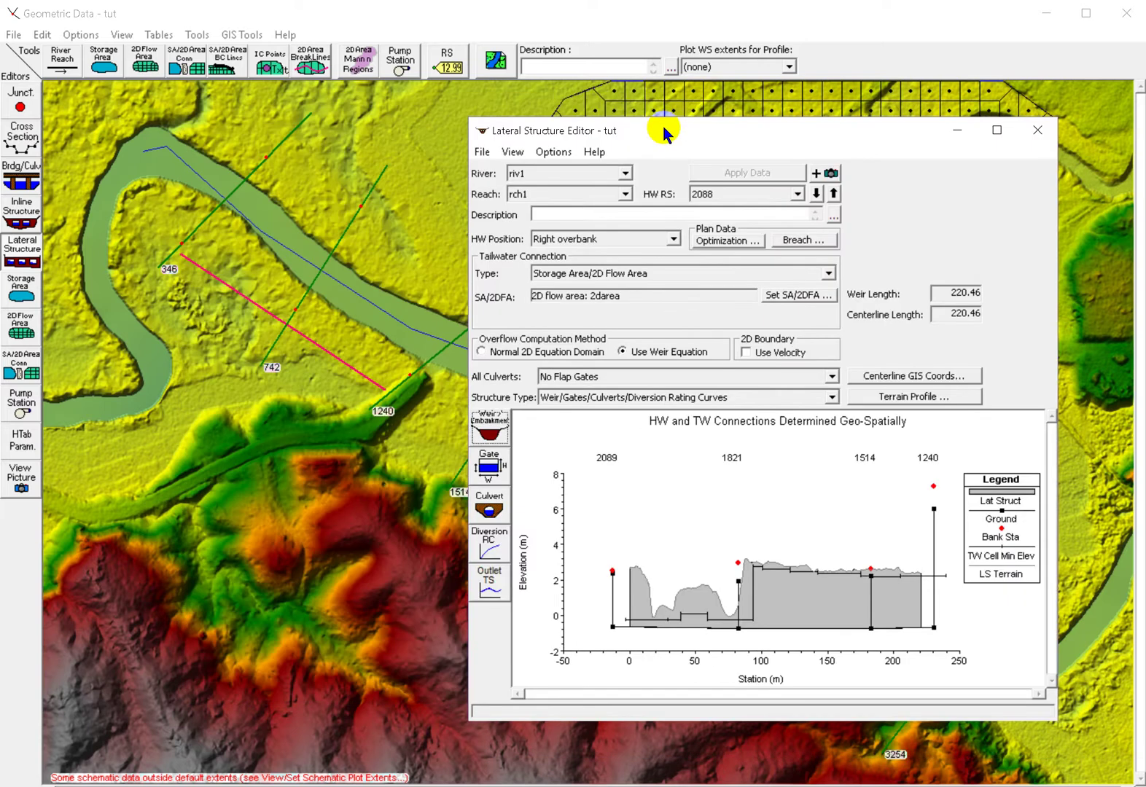
{"action": "left_click", "coordinate": [545, 153]}
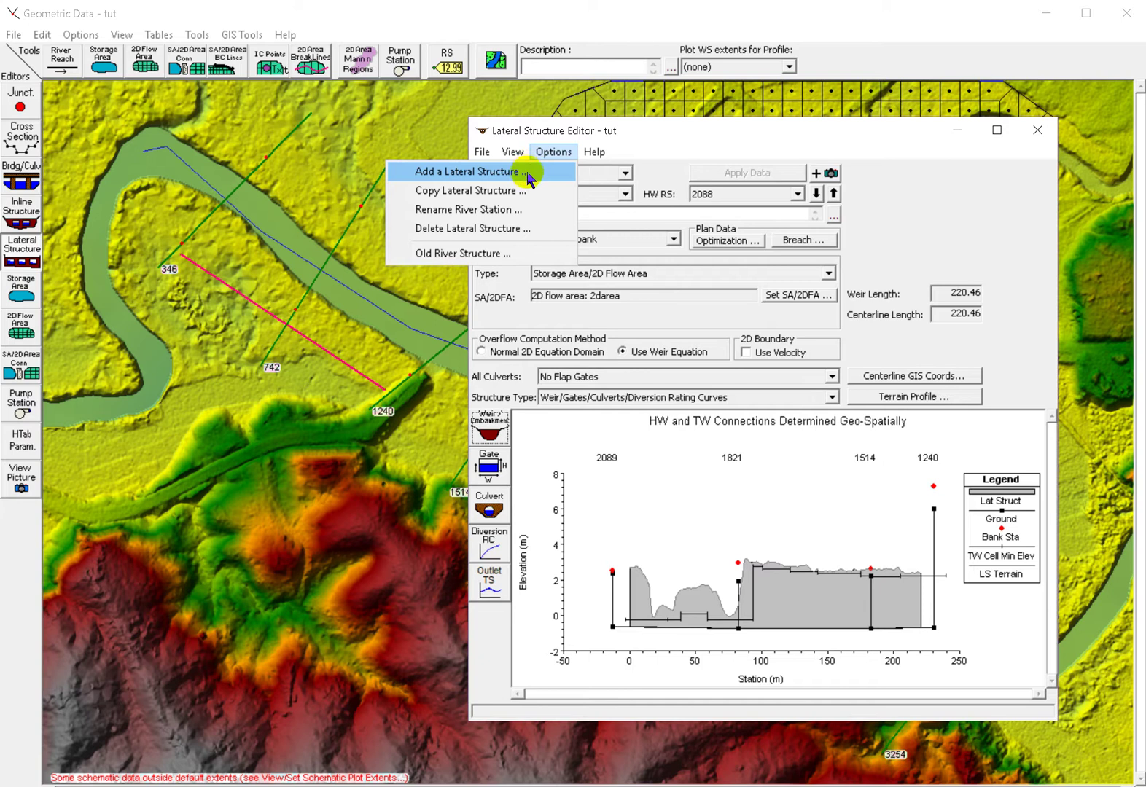
{"action": "left_click", "coordinate": [530, 180]}
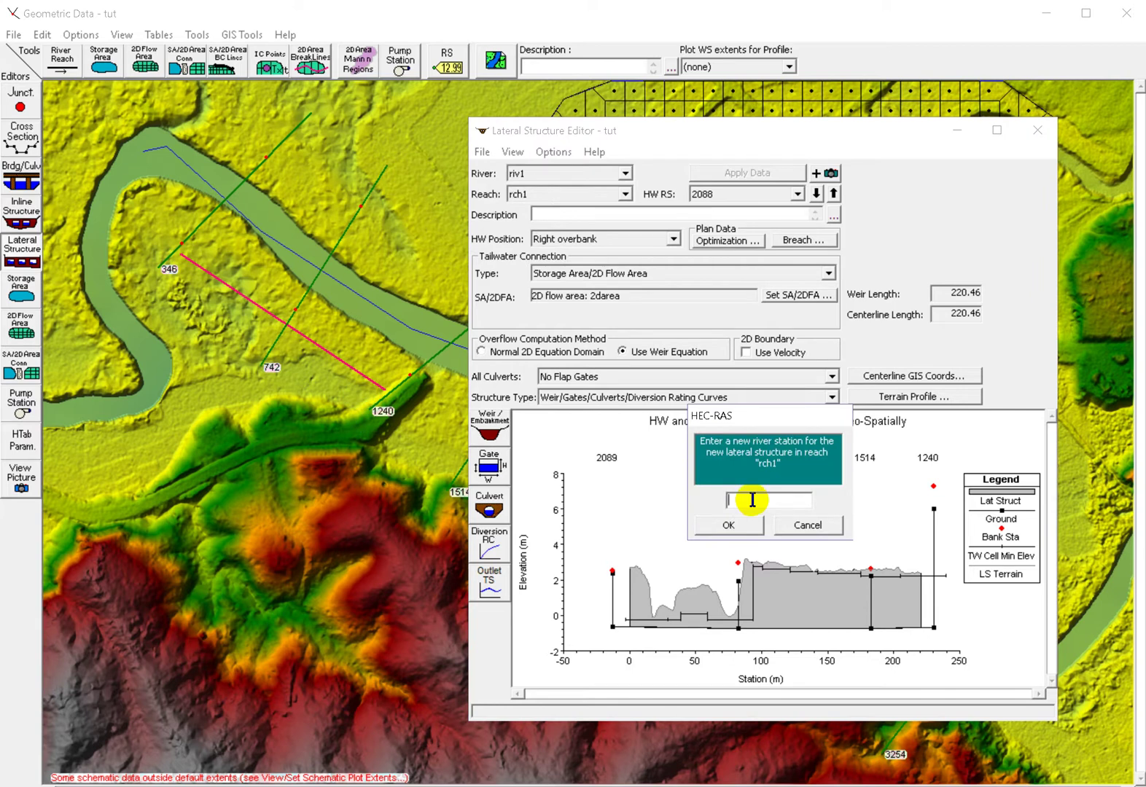
{"action": "type", "text": "1239"}
{"action": "left_click", "coordinate": [736, 525]}
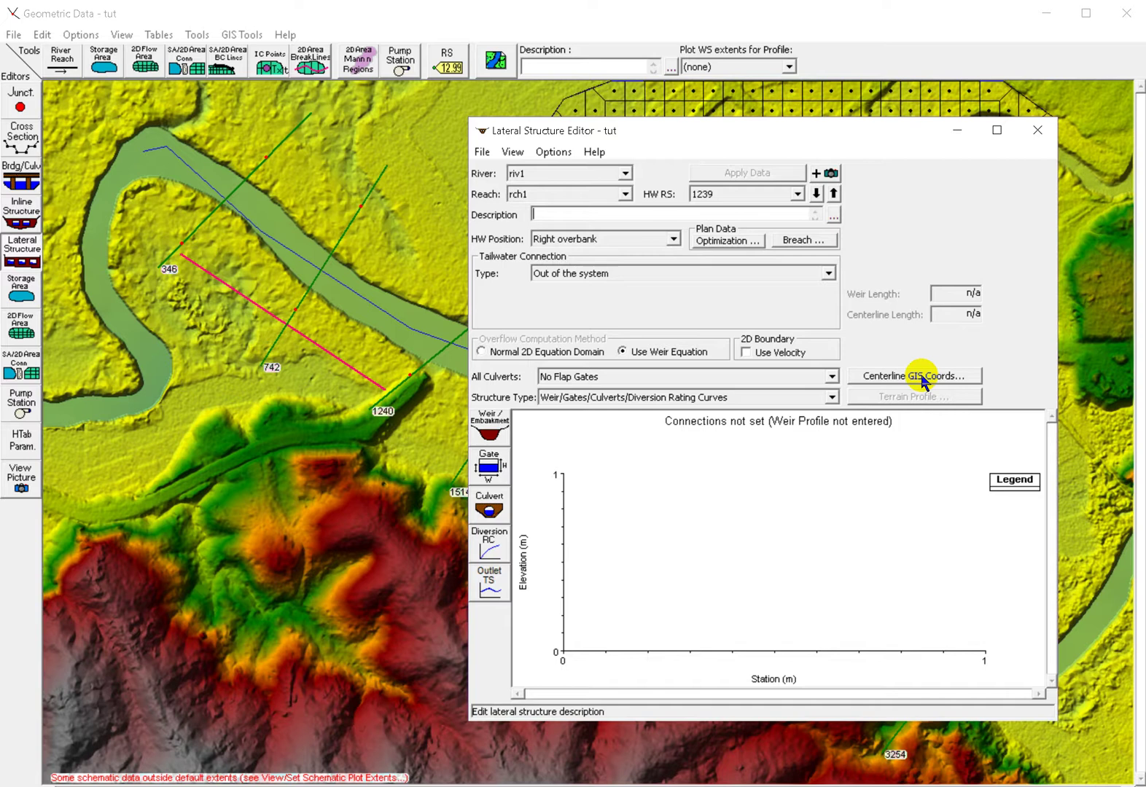
Place structure 1239 on the left overbank and paste the break line's two coordinate pairs as its centerline.
{"action": "left_click", "coordinate": [672, 238]}
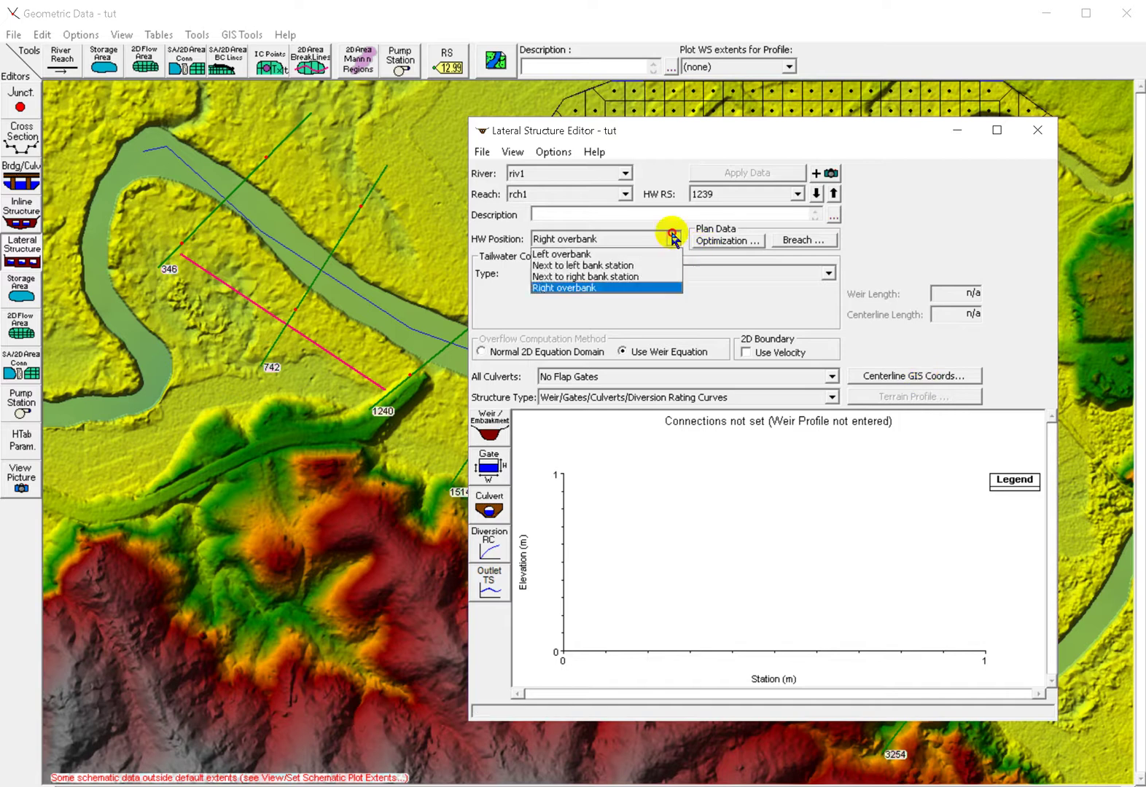
{"action": "left_click", "coordinate": [589, 255]}
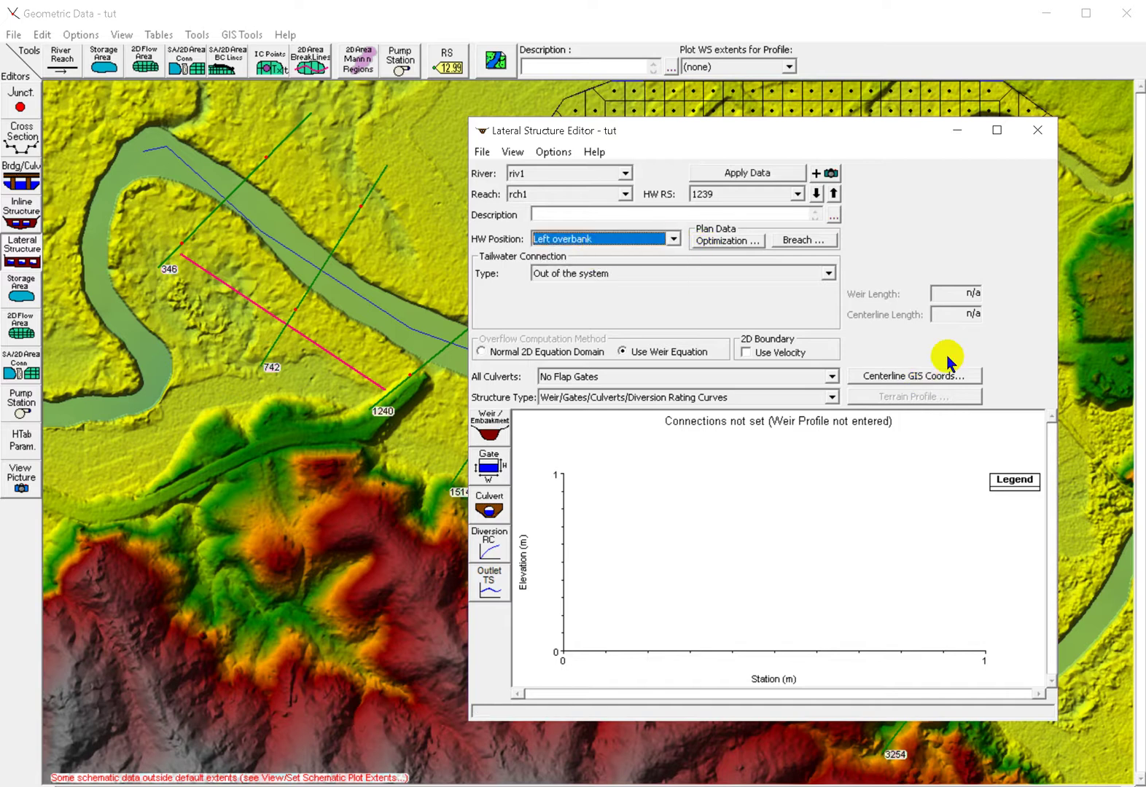
{"action": "left_click", "coordinate": [904, 376]}
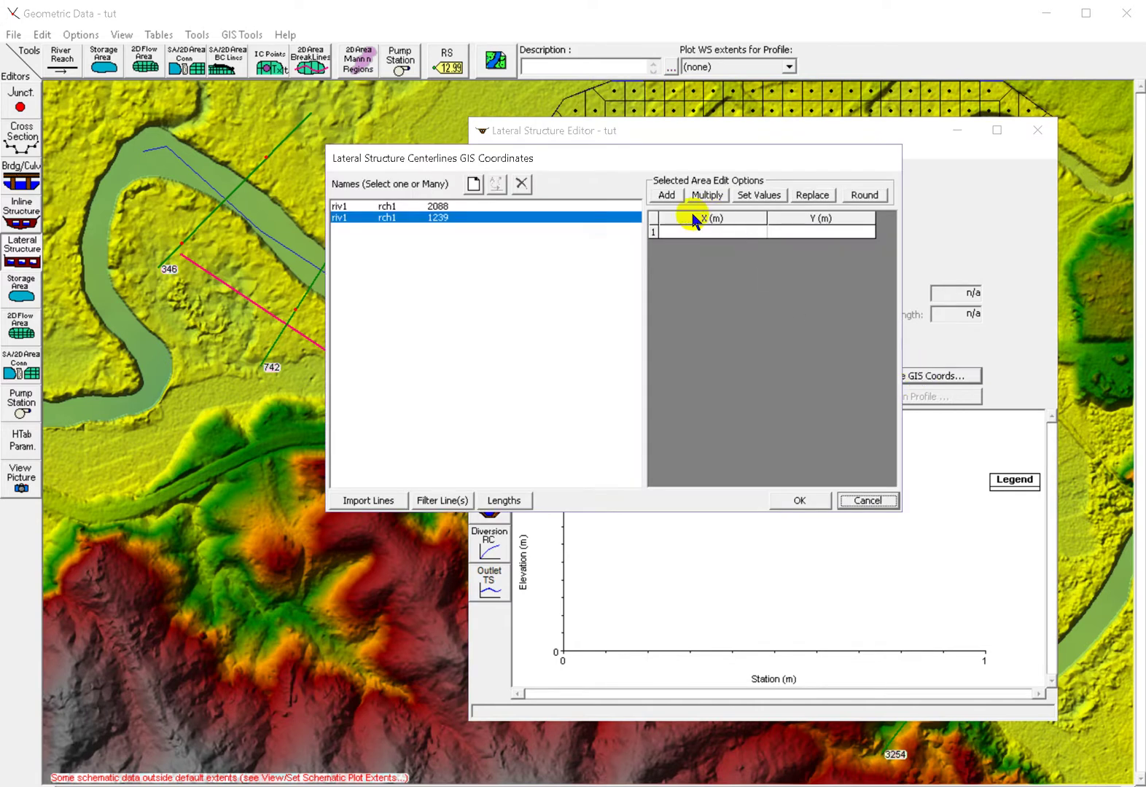
{"action": "left_click_drag", "start_coordinate": [693, 220], "coordinate": [794, 220]}
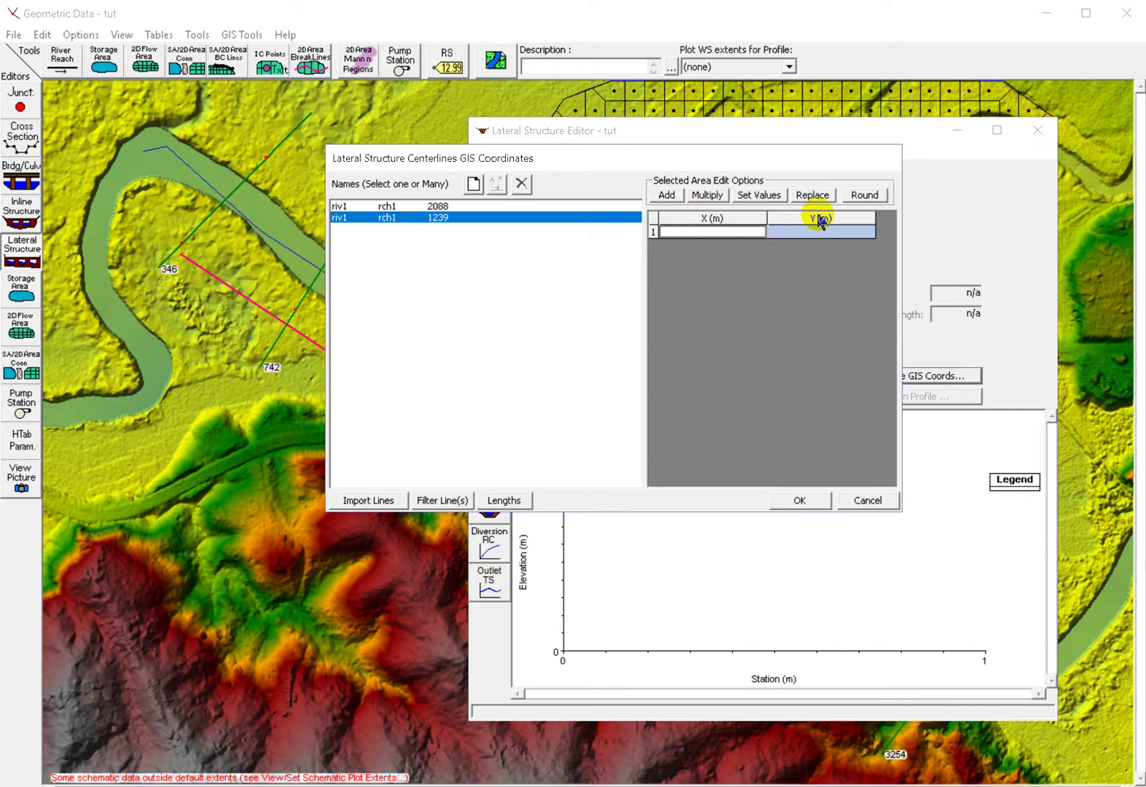
{"action": "key", "text": "ctrl+v"}
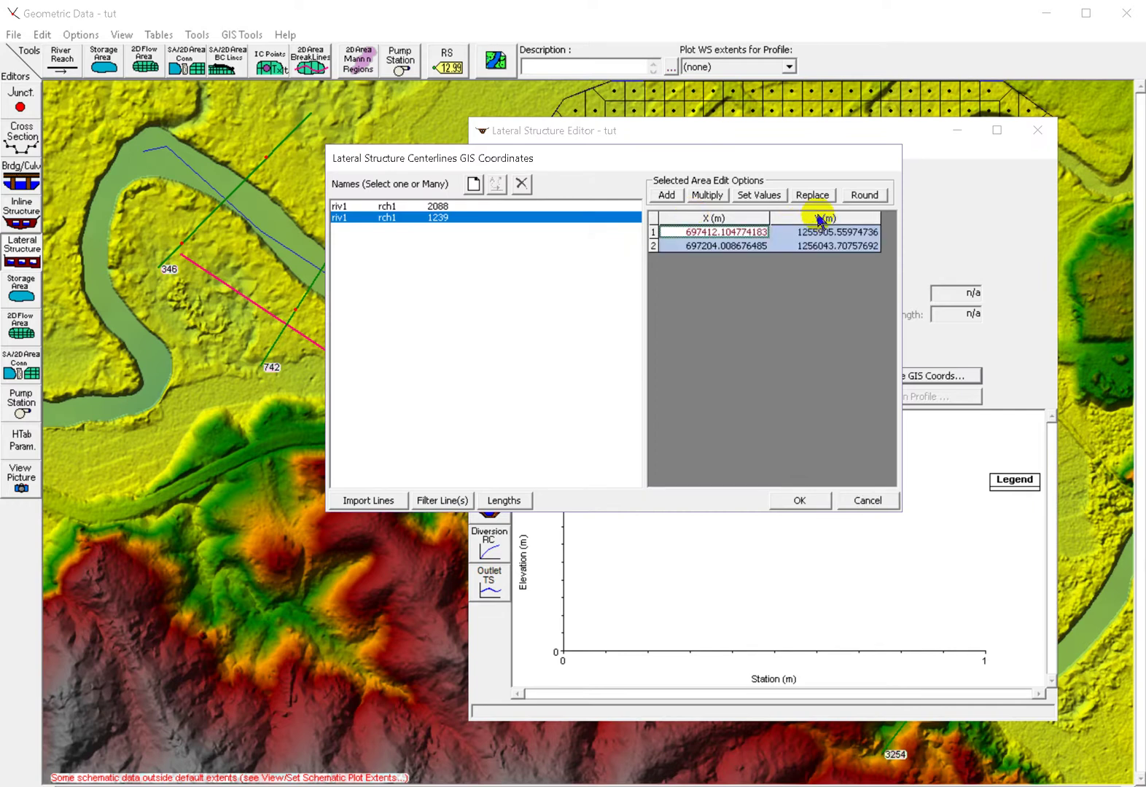
{"action": "left_click", "coordinate": [801, 500]}
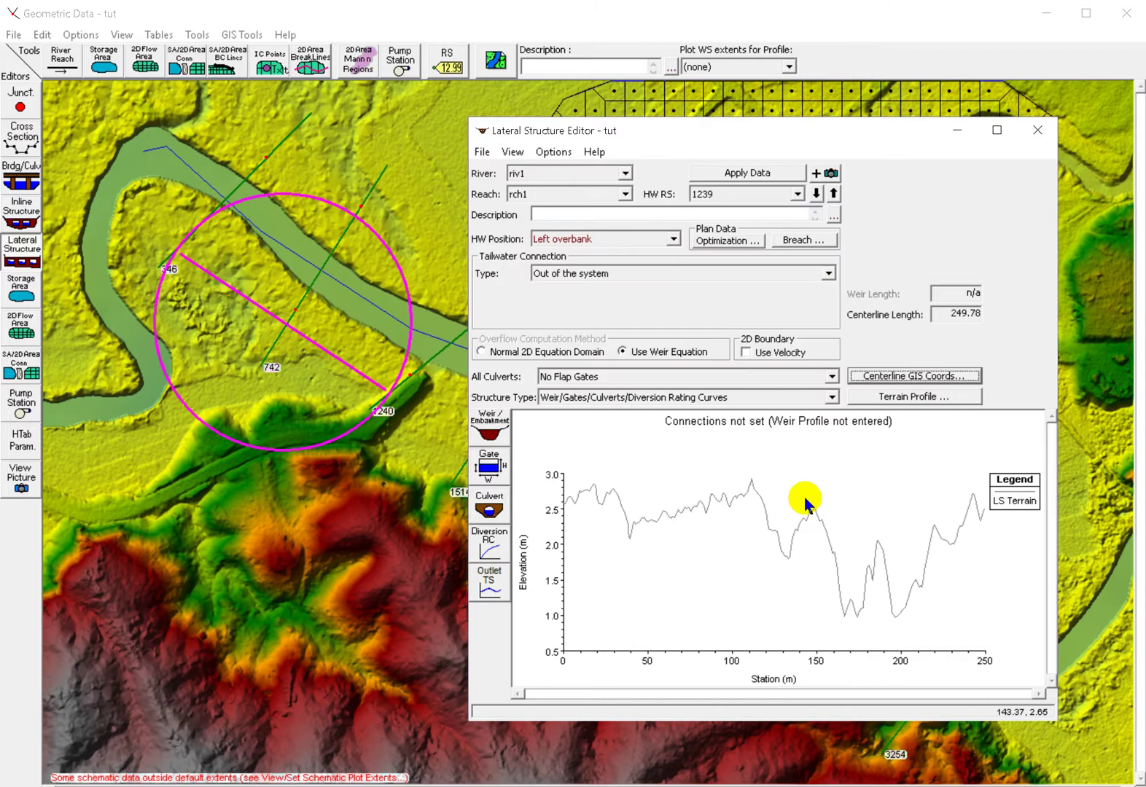
Copy the centerline terrain profile table into the weir embankment Station/Elevation table.
{"action": "left_click", "coordinate": [887, 400]}
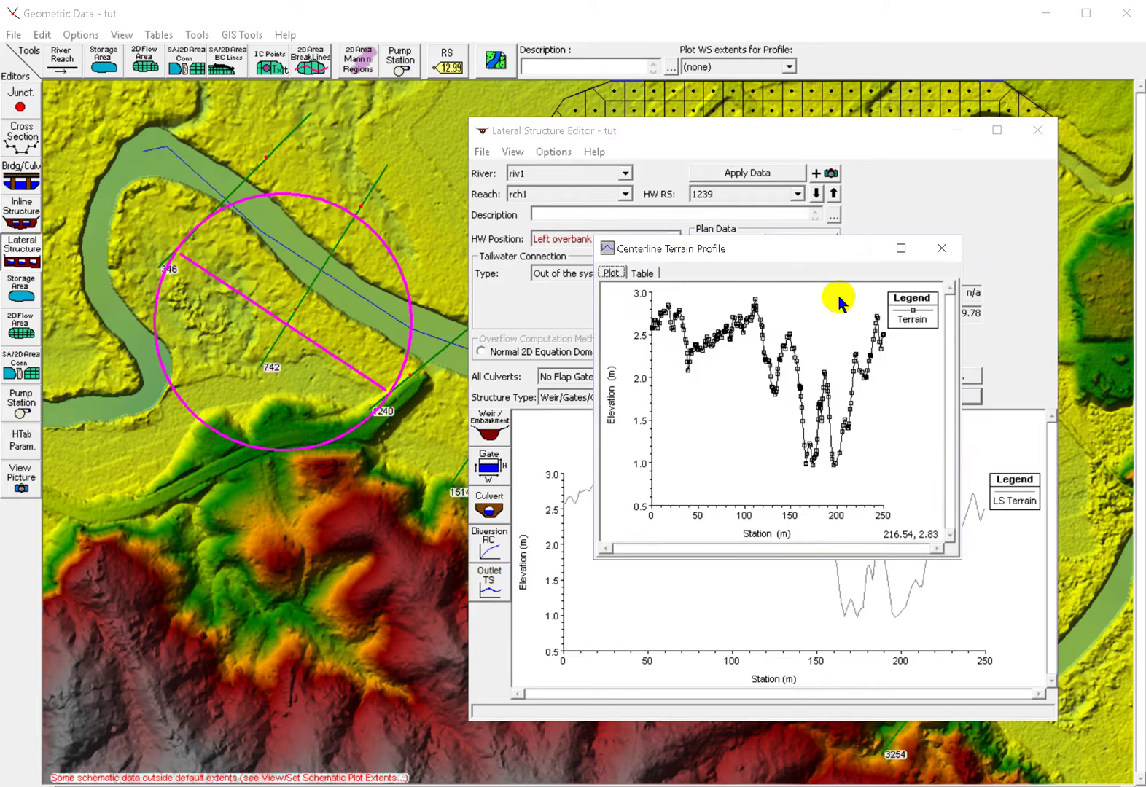
{"action": "left_click", "coordinate": [643, 274]}
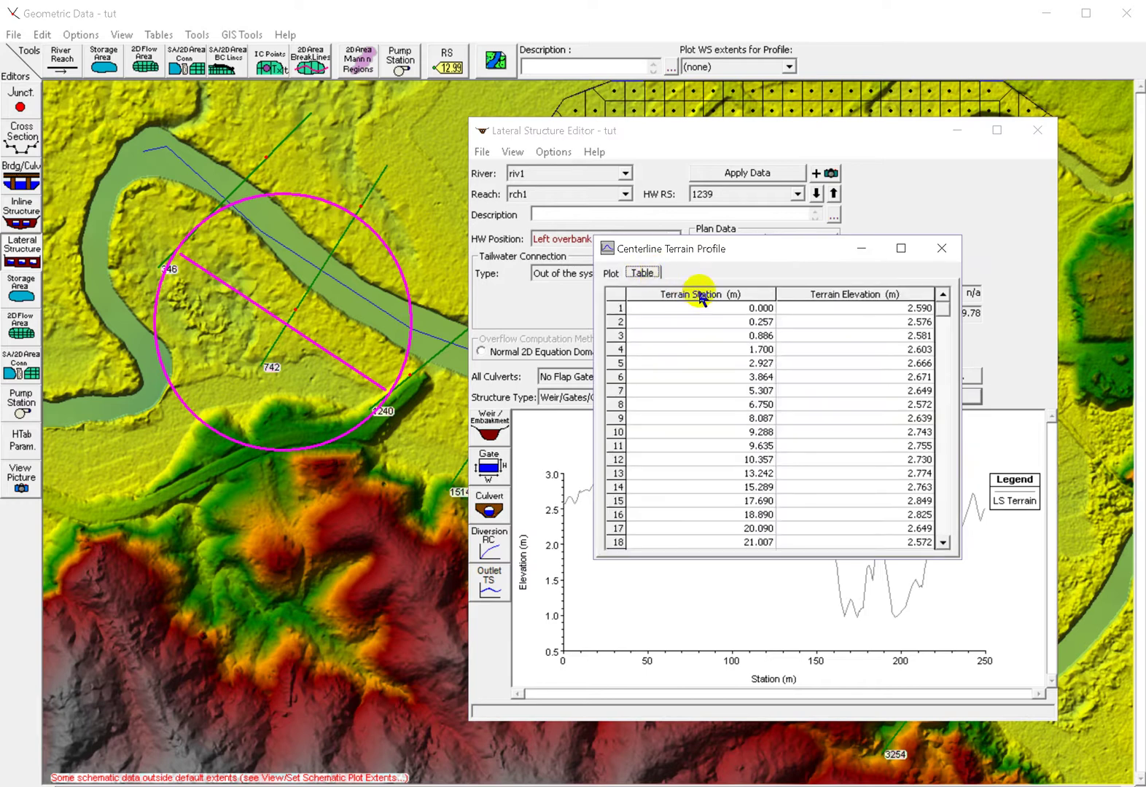
{"action": "left_click_drag", "start_coordinate": [698, 293], "coordinate": [892, 294]}
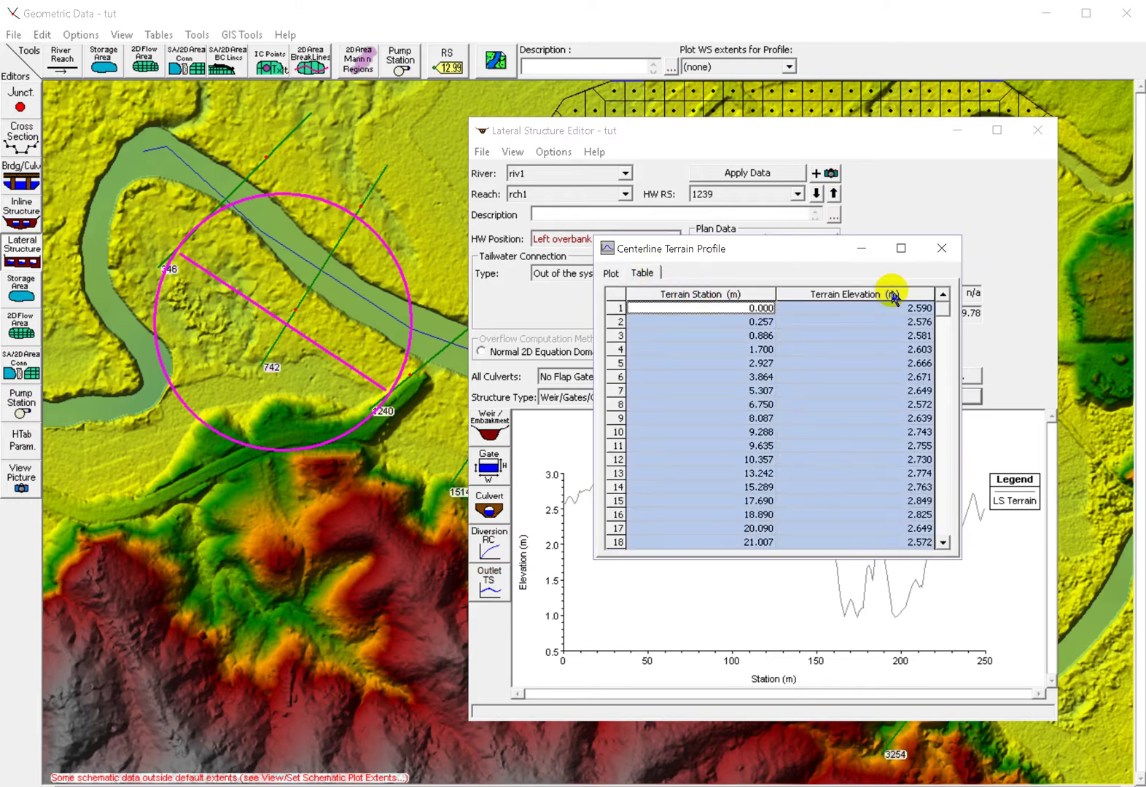
{"action": "left_click", "coordinate": [942, 248]}
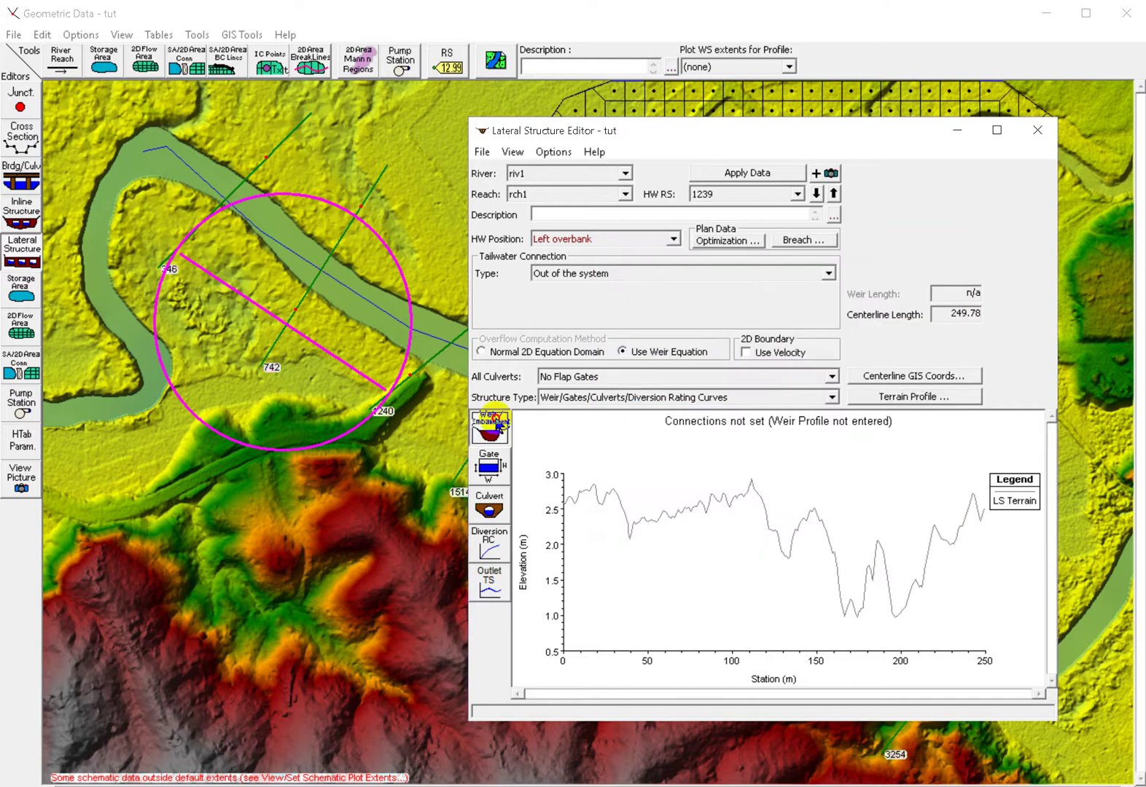
{"action": "left_click", "coordinate": [499, 427]}
{"action": "left_click_drag", "start_coordinate": [652, 234], "coordinate": [751, 235]}
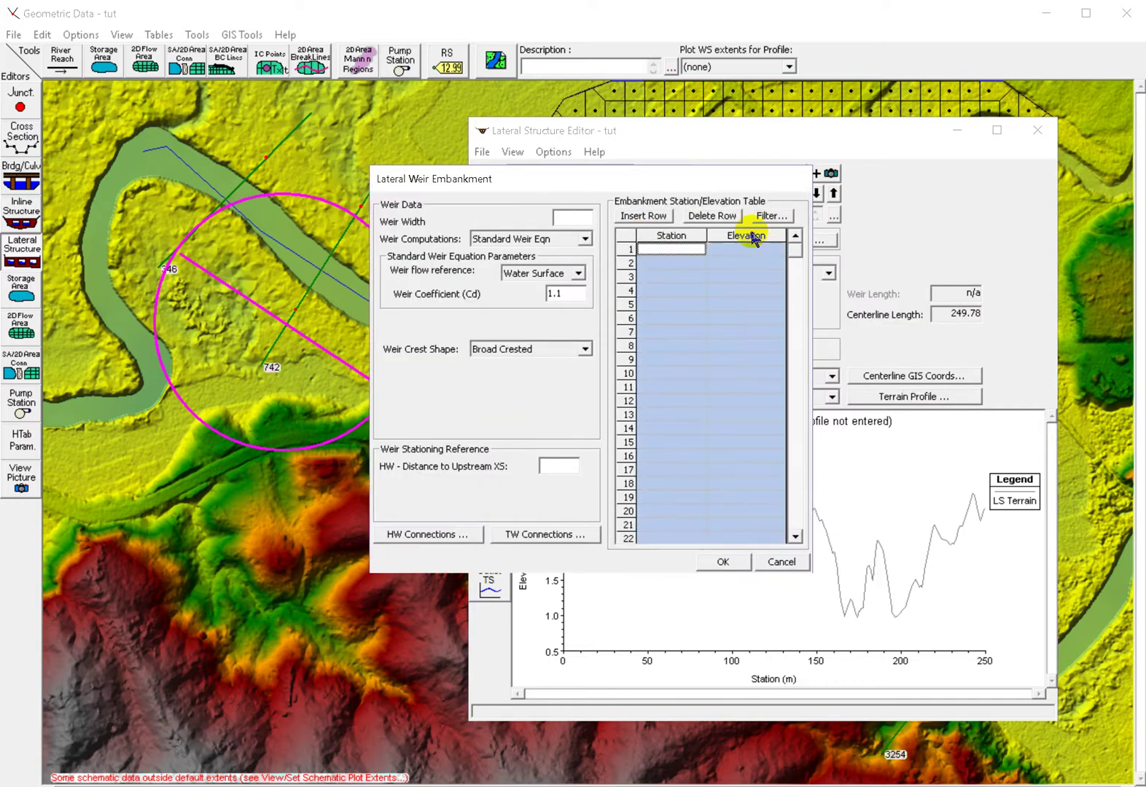
{"action": "key", "text": "ctrl+v"}
Set weir width to 5 and the distance to the upstream section to 10.
{"action": "left_click", "coordinate": [581, 218]}
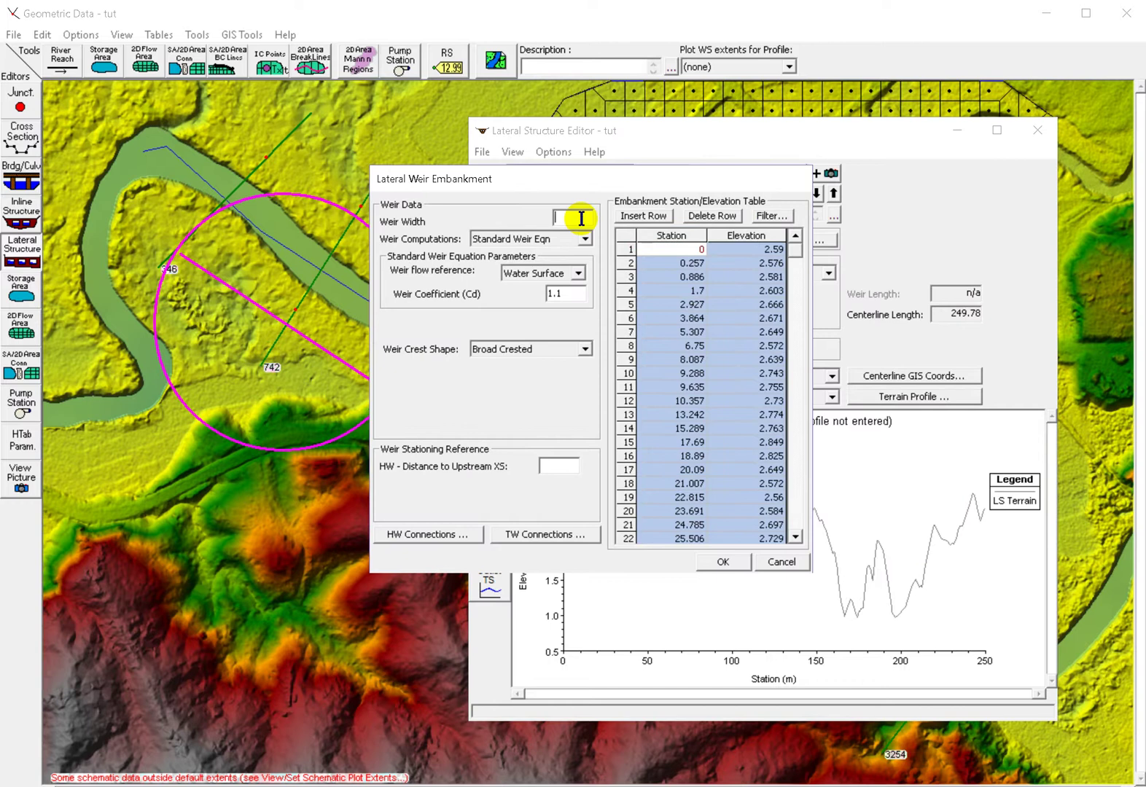
{"action": "type", "text": "5"}
{"action": "left_click", "coordinate": [555, 460]}
{"action": "type", "text": "1"}
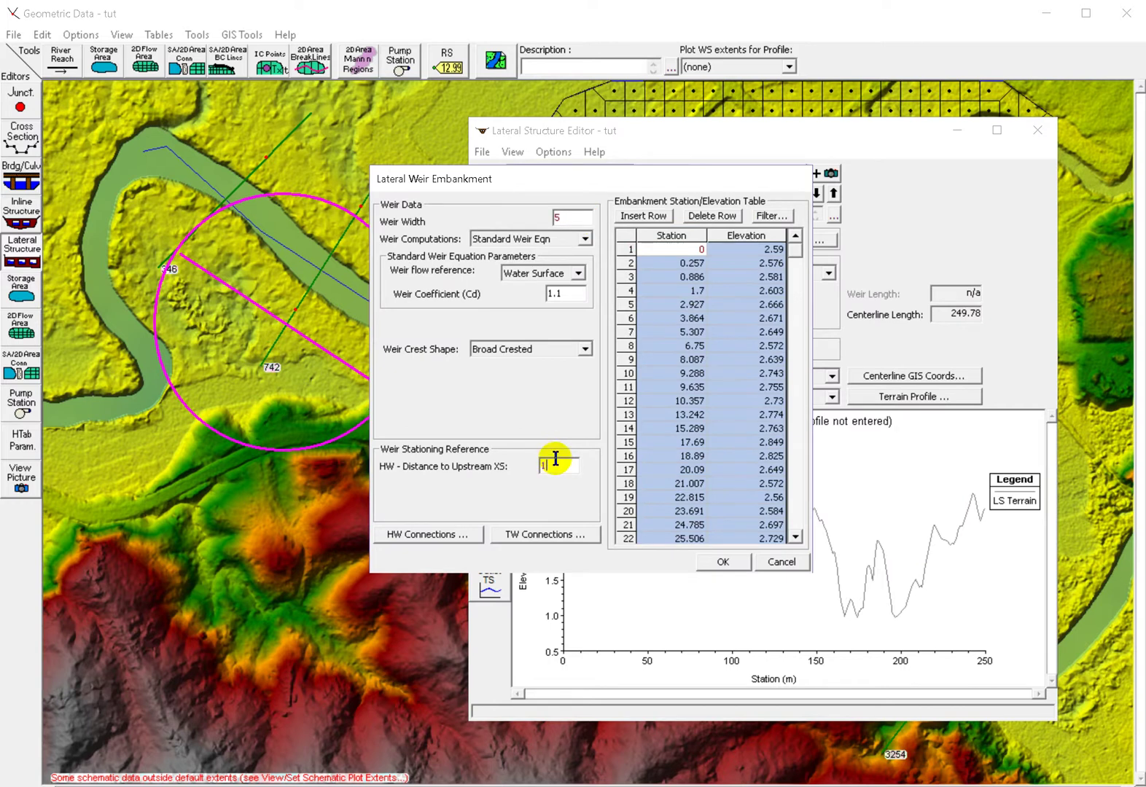
{"action": "type", "text": "0"}
{"action": "left_click", "coordinate": [722, 561]}
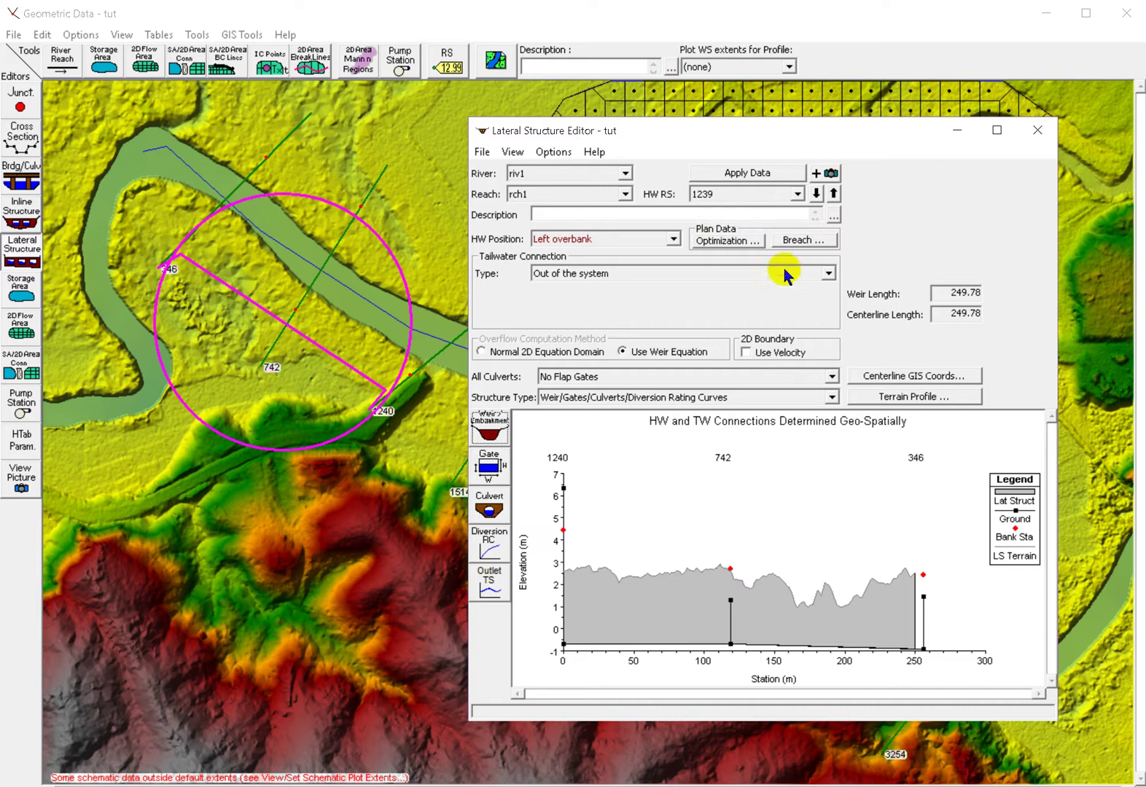
Leave the tailwater connection as out of the system and close the Lateral Structure Editor.
{"action": "left_click", "coordinate": [828, 273]}
{"action": "left_click", "coordinate": [828, 276]}
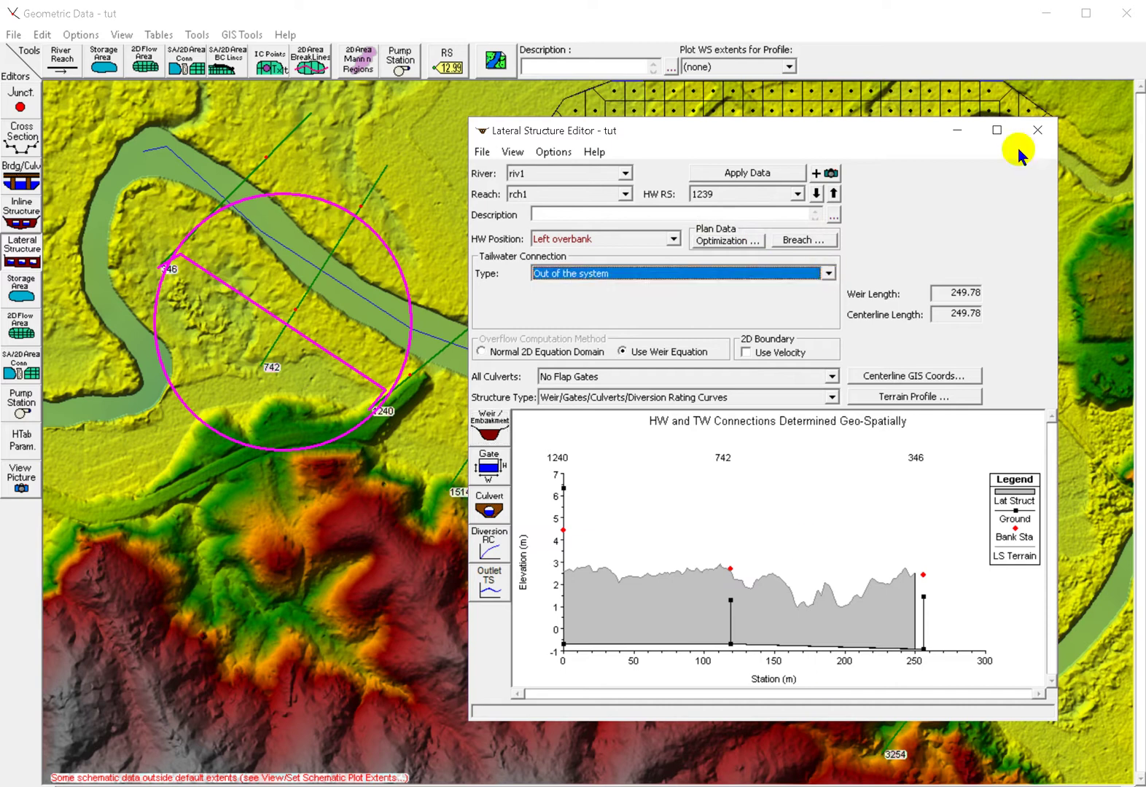
{"action": "left_click", "coordinate": [482, 130]}
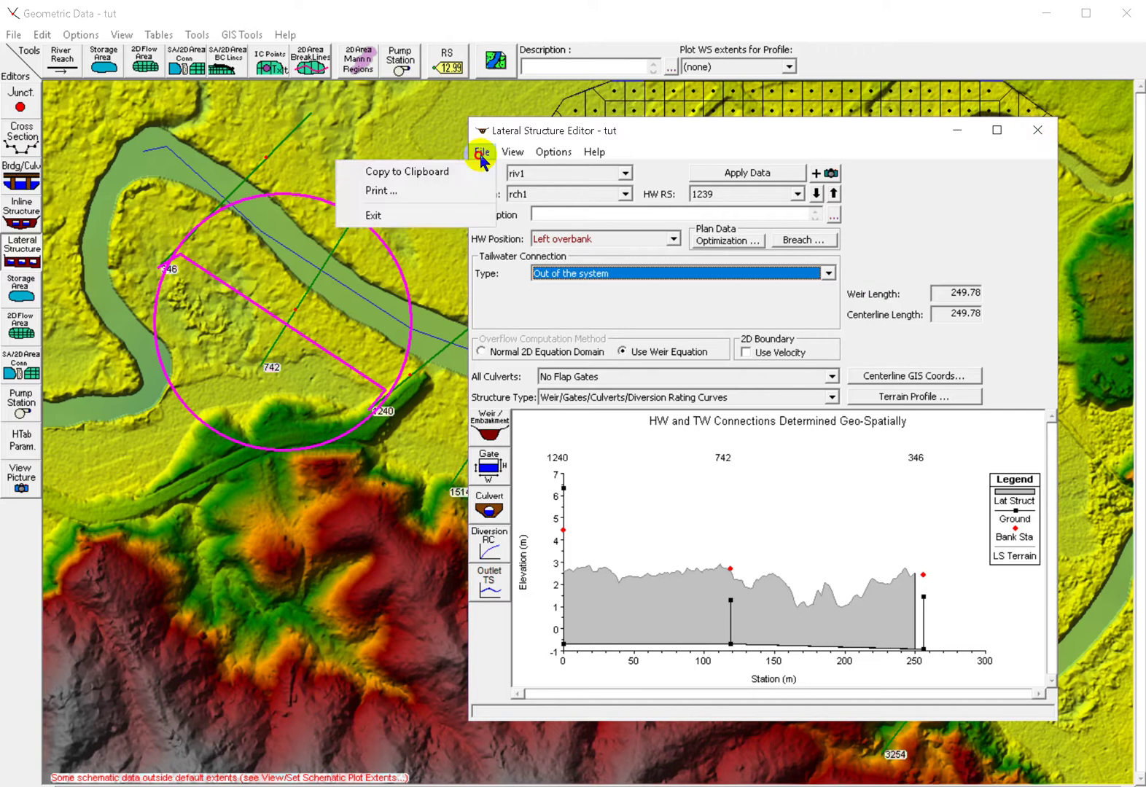
{"action": "left_click", "coordinate": [952, 166]}
{"action": "left_click", "coordinate": [1036, 131]}
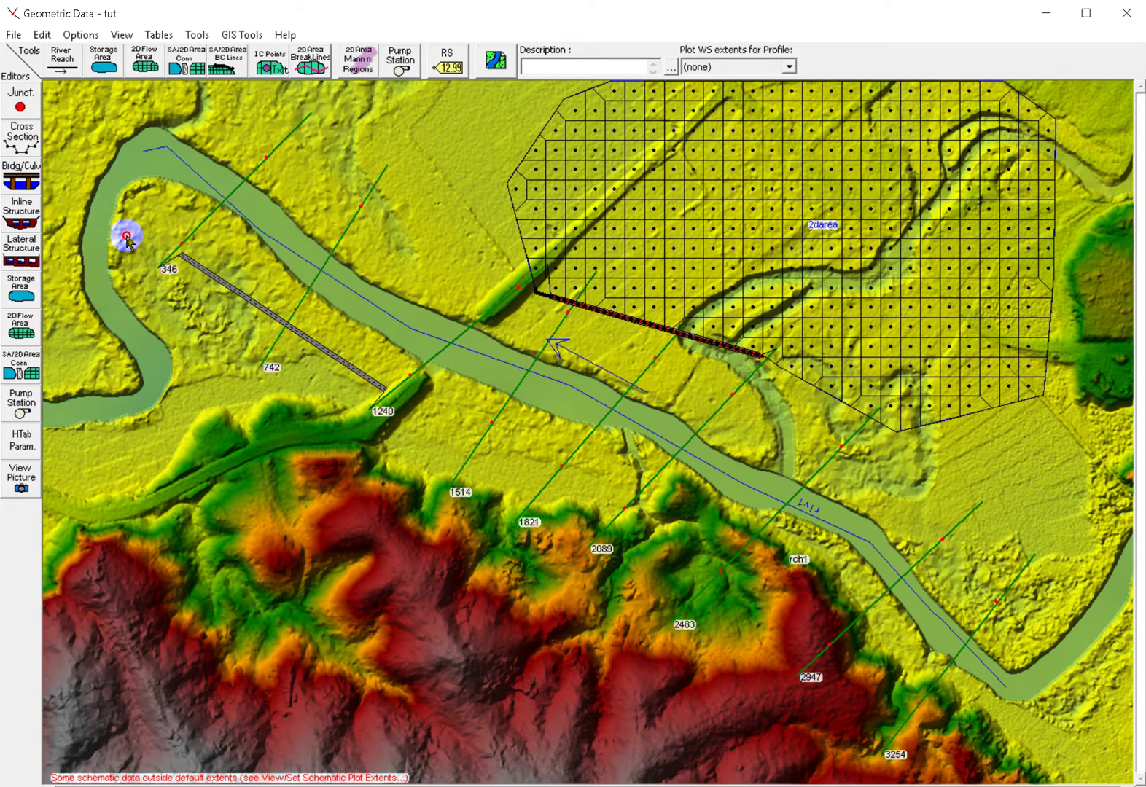
Trace a 2D flow area polygon around the left overbank, from the XS 1240 end past XS 346, and name it 2d_left.
{"action": "scroll", "coordinate": [113, 248], "scroll_direction": "up", "scroll_amount": 2}
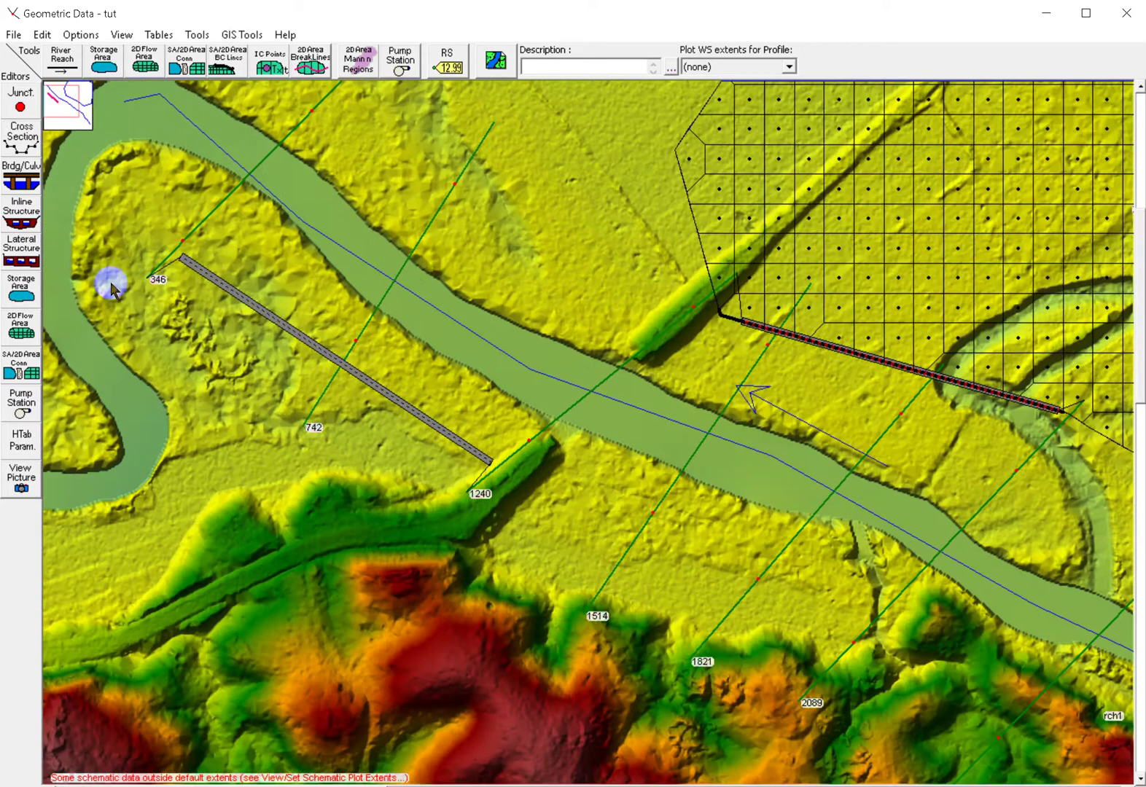
{"action": "scroll", "coordinate": [113, 282], "scroll_direction": "up", "scroll_amount": 1}
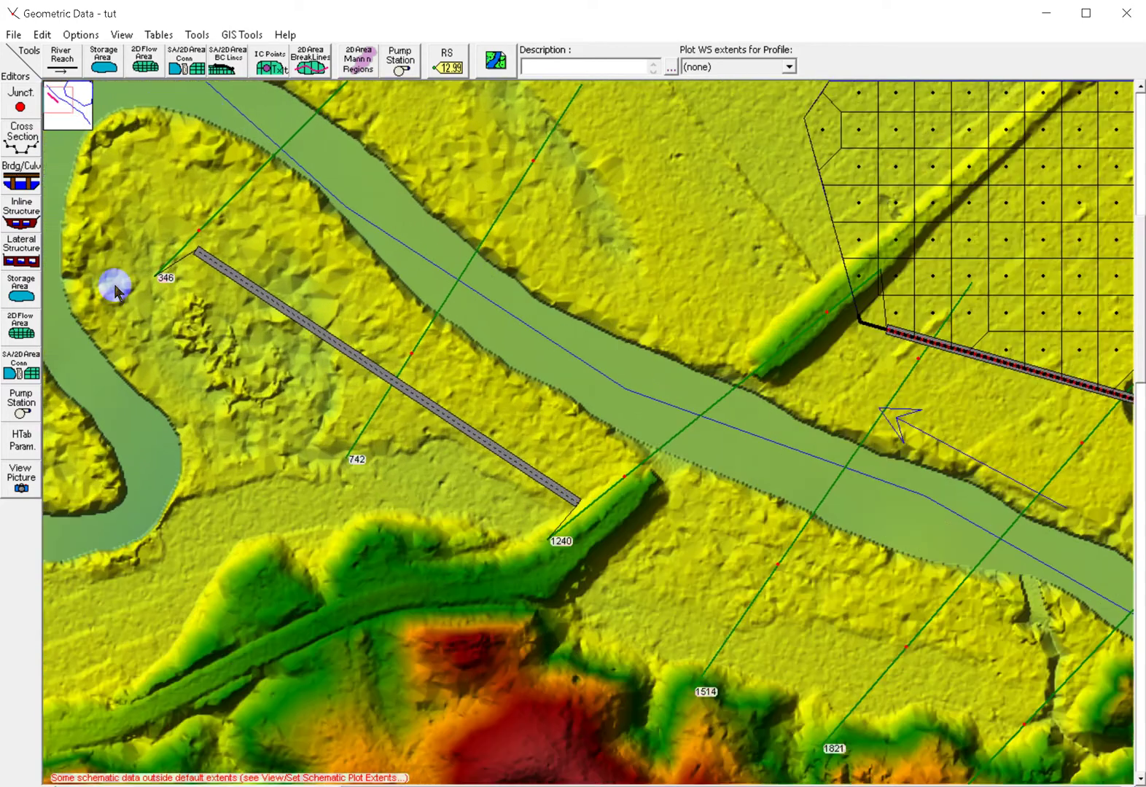
{"action": "left_click", "coordinate": [145, 60]}
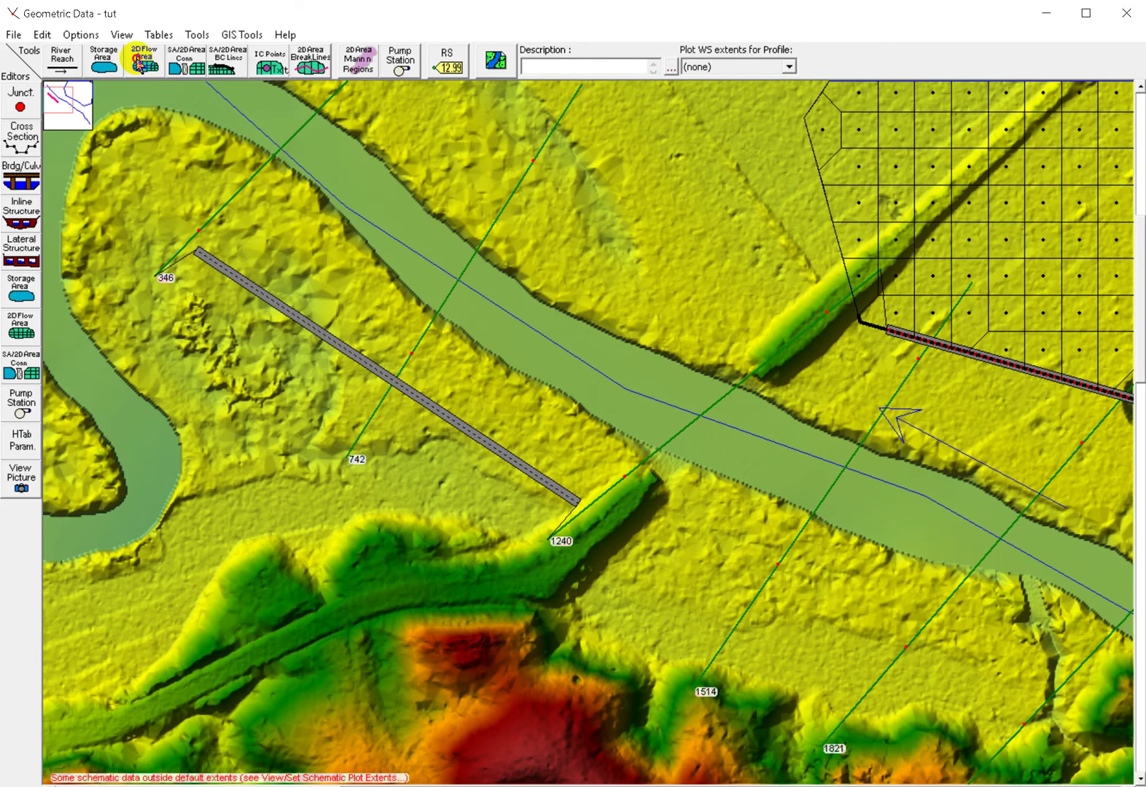
{"action": "left_click", "coordinate": [588, 504]}
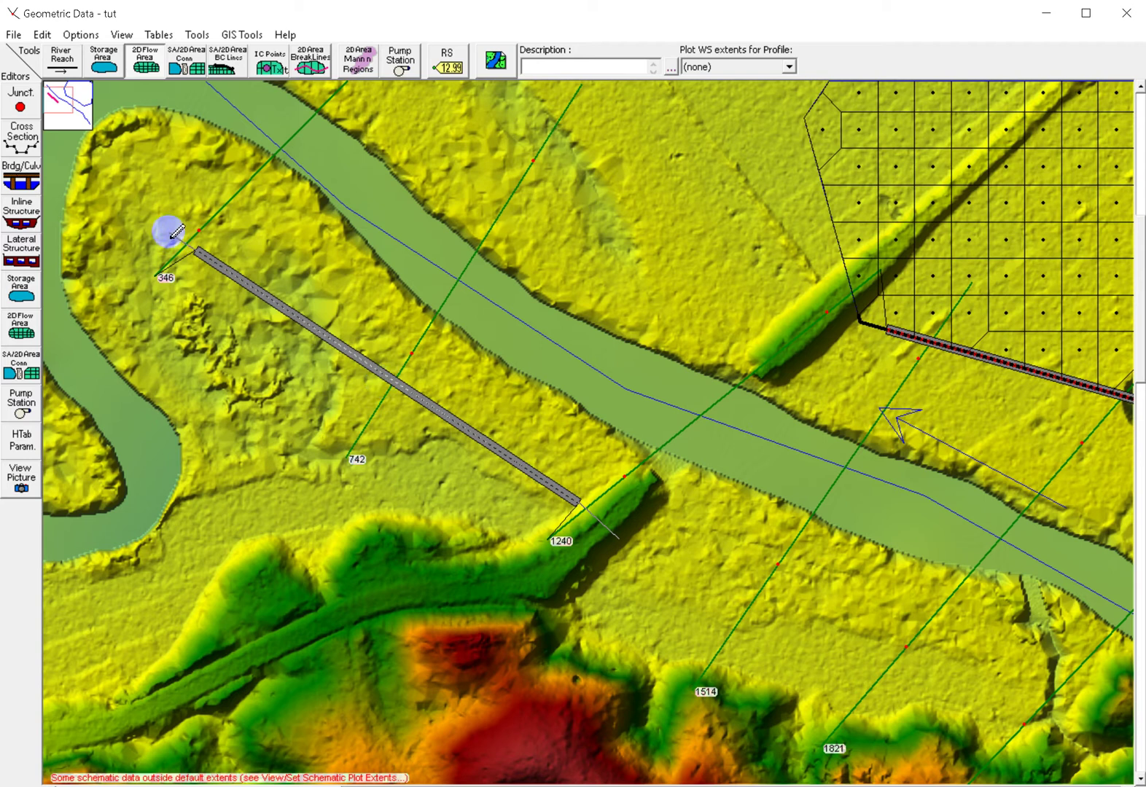
{"action": "mouse_move", "coordinate": [175, 232]}
{"action": "left_mouse_down"}
{"action": "mouse_move", "coordinate": [107, 263]}
{"action": "mouse_move", "coordinate": [56, 339]}
{"action": "left_mouse_up"}
{"action": "mouse_move", "coordinate": [54, 440]}
{"action": "left_mouse_down"}
{"action": "mouse_move", "coordinate": [84, 586]}
{"action": "mouse_move", "coordinate": [70, 620]}
{"action": "mouse_move", "coordinate": [78, 689]}
{"action": "mouse_move", "coordinate": [109, 726]}
{"action": "mouse_move", "coordinate": [265, 762]}
{"action": "mouse_move", "coordinate": [396, 750]}
{"action": "mouse_move", "coordinate": [461, 777]}
{"action": "mouse_move", "coordinate": [704, 719]}
{"action": "mouse_move", "coordinate": [639, 550]}
{"action": "left_mouse_up"}
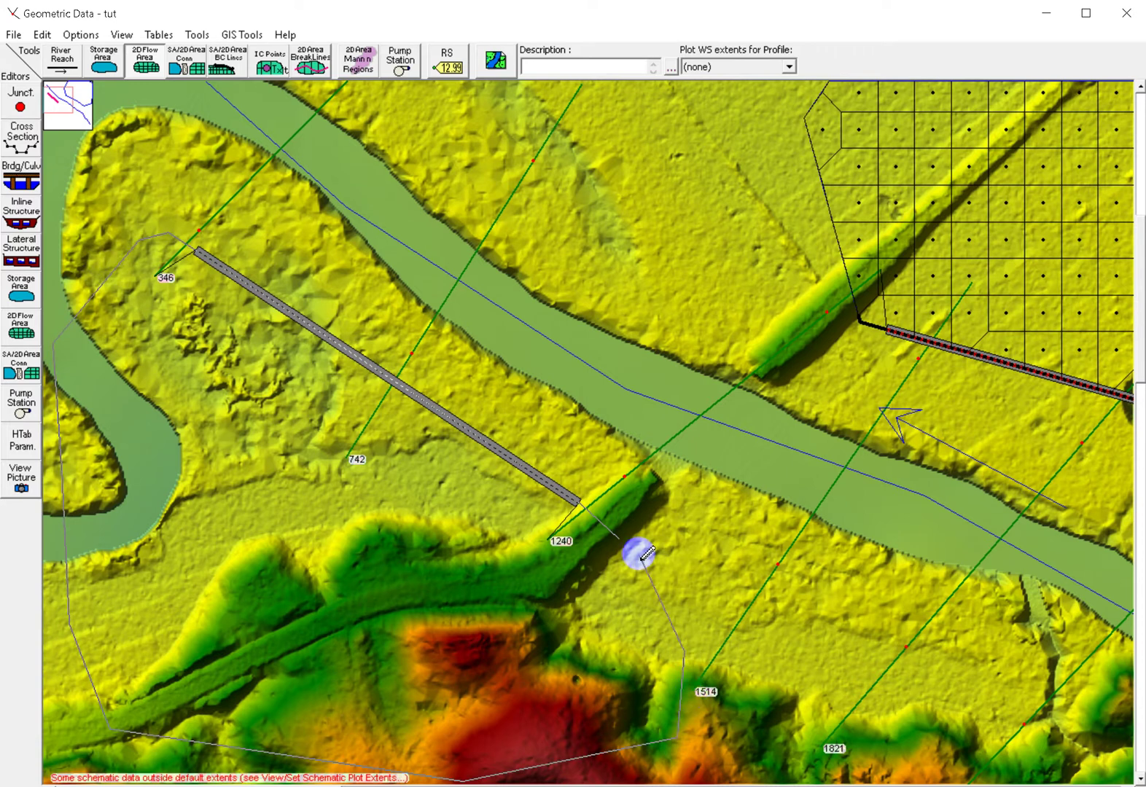
{"action": "double_click", "coordinate": [635, 548]}
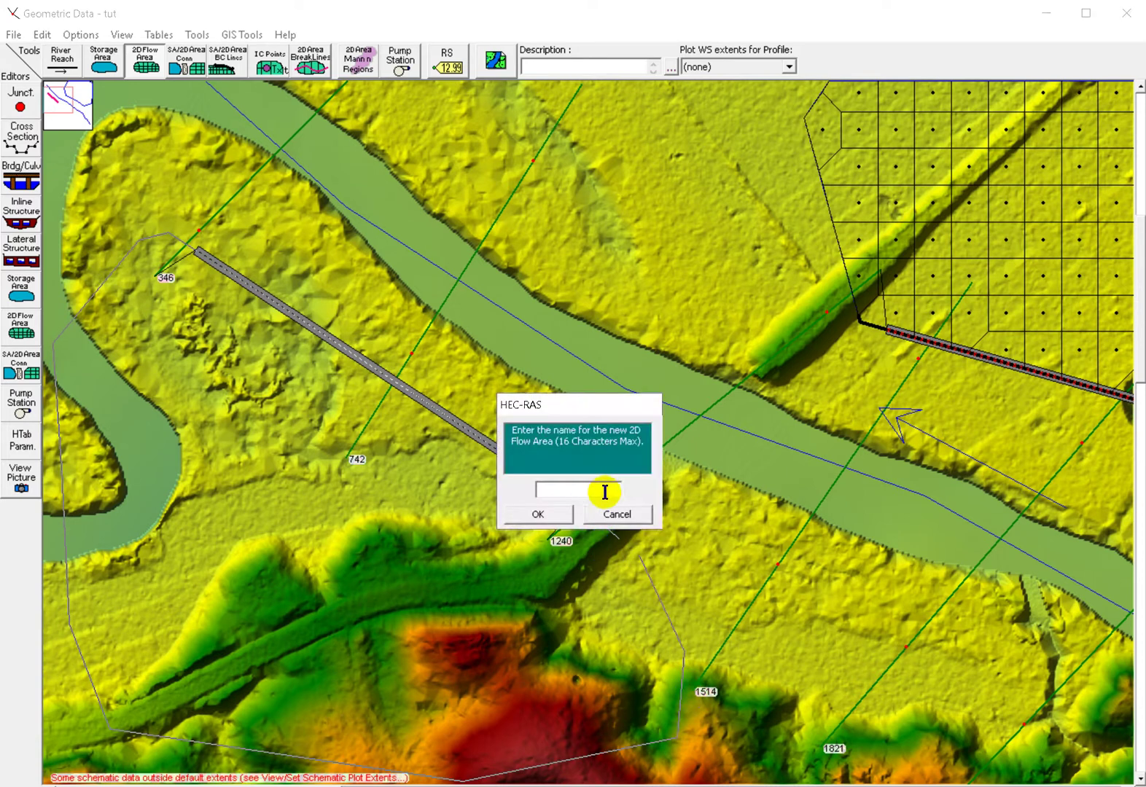
{"action": "type", "text": "2d_left"}
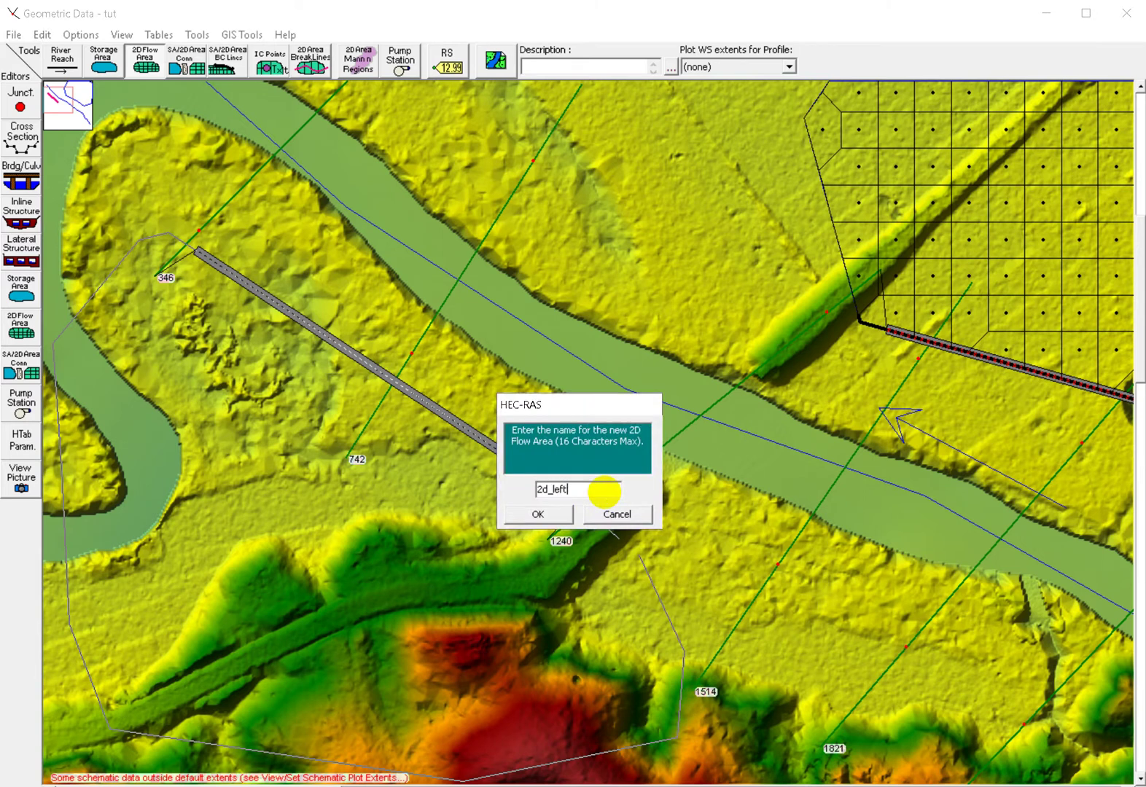
{"action": "left_click", "coordinate": [543, 513]}
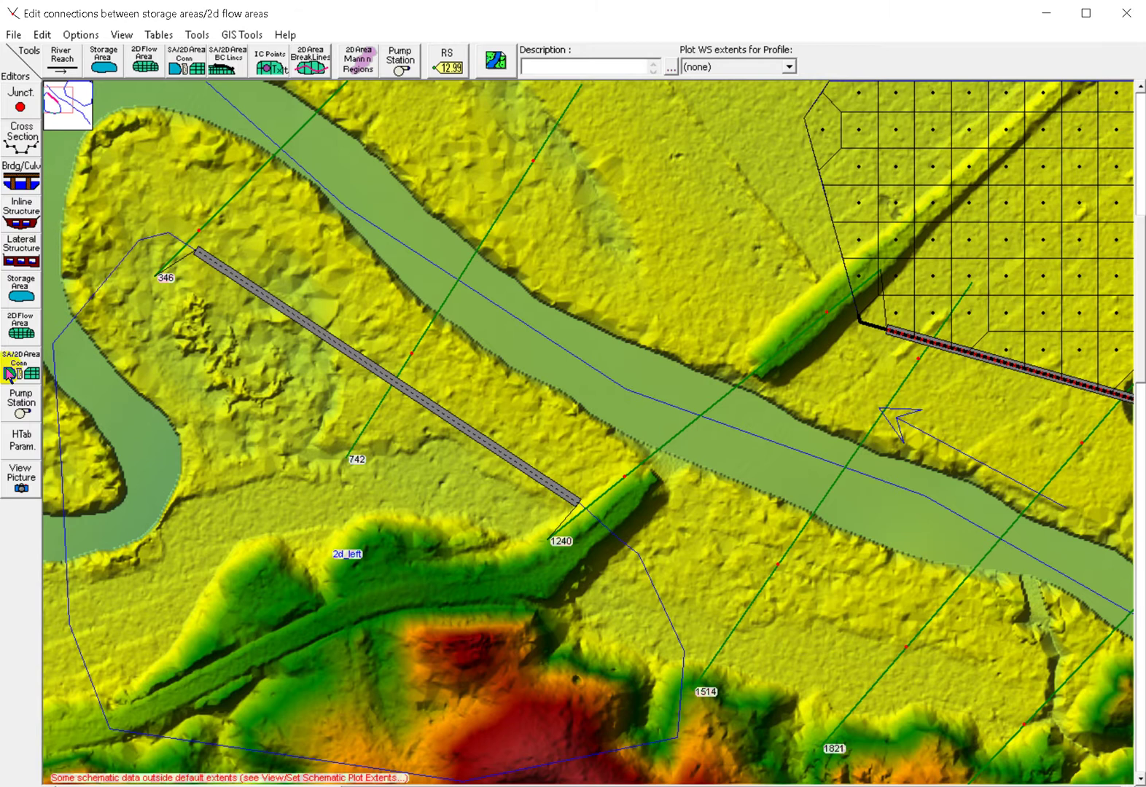
Generate 20 by 20 spaced computation points for 2d_left, giving a 165-cell mesh.
{"action": "left_click", "coordinate": [21, 328]}
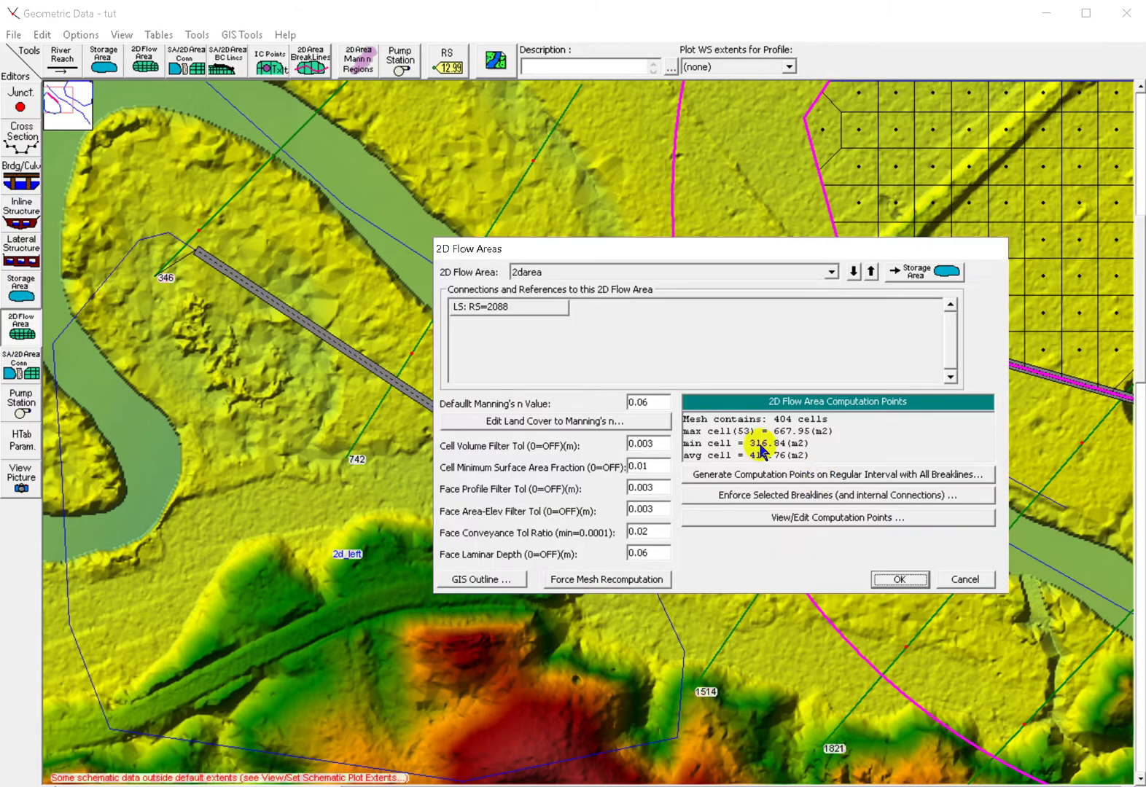
{"action": "left_click", "coordinate": [830, 272]}
{"action": "left_click", "coordinate": [528, 300]}
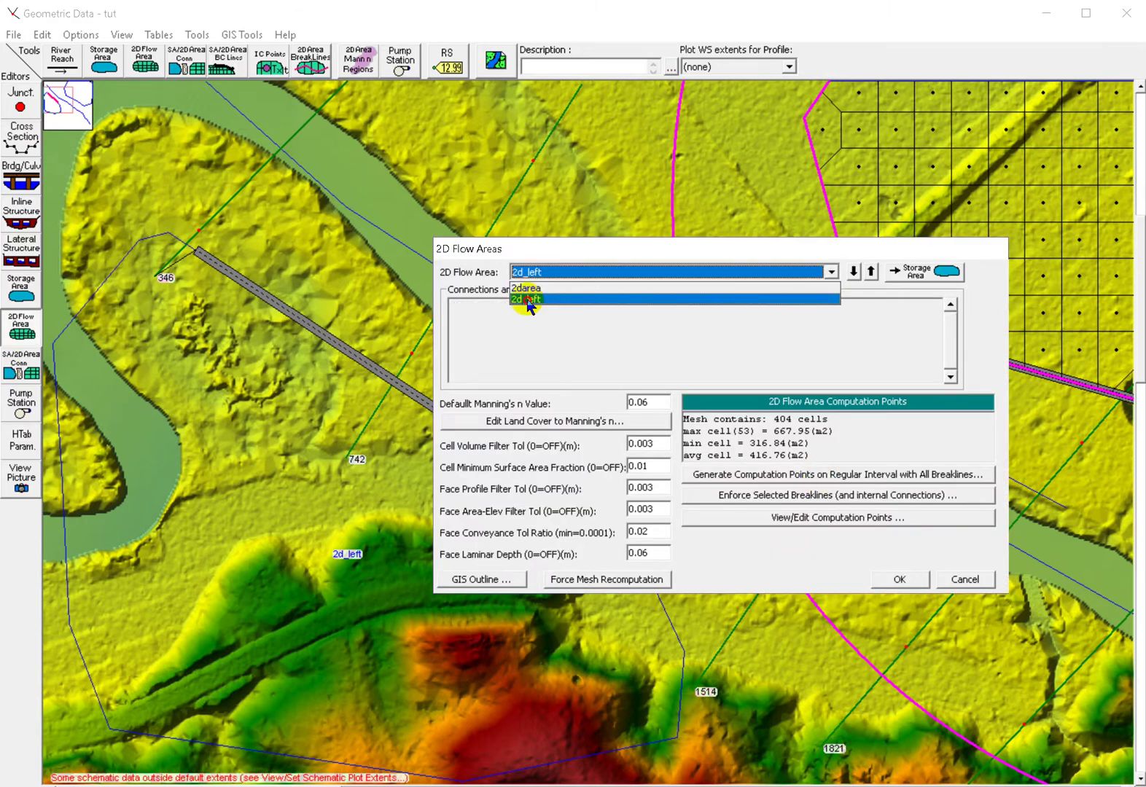
{"action": "left_click", "coordinate": [849, 475]}
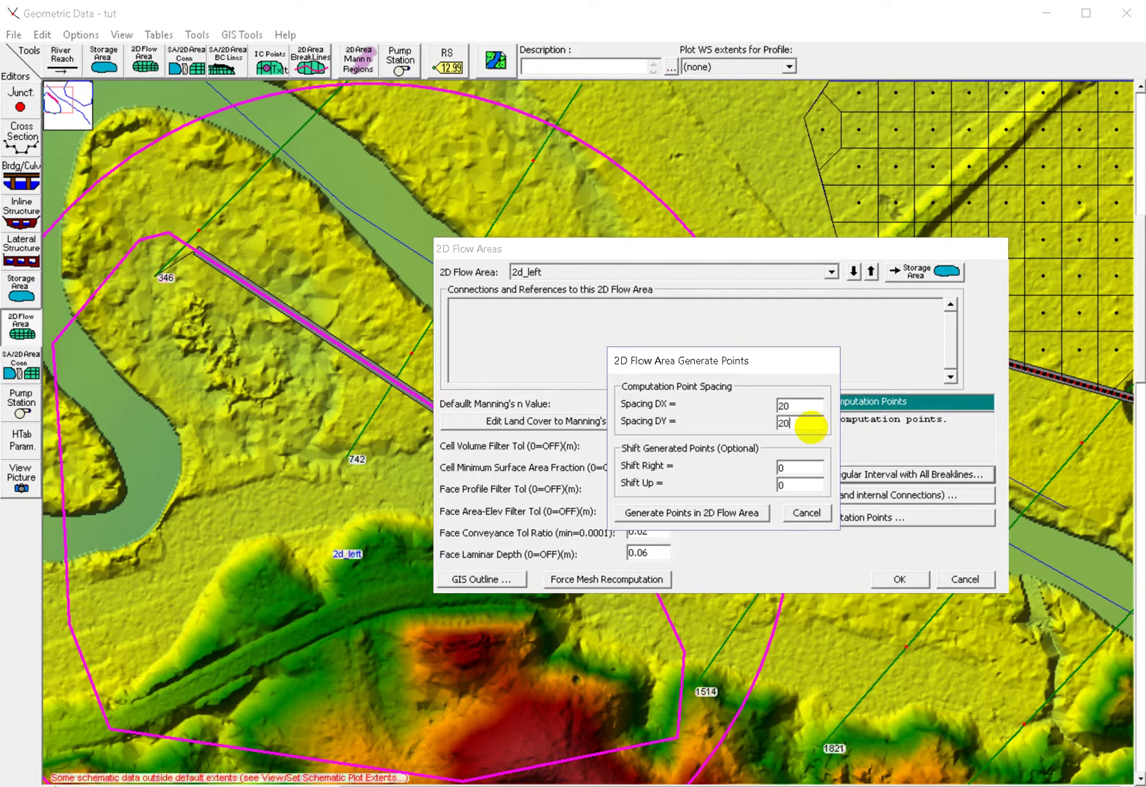
{"action": "left_click", "coordinate": [696, 512]}
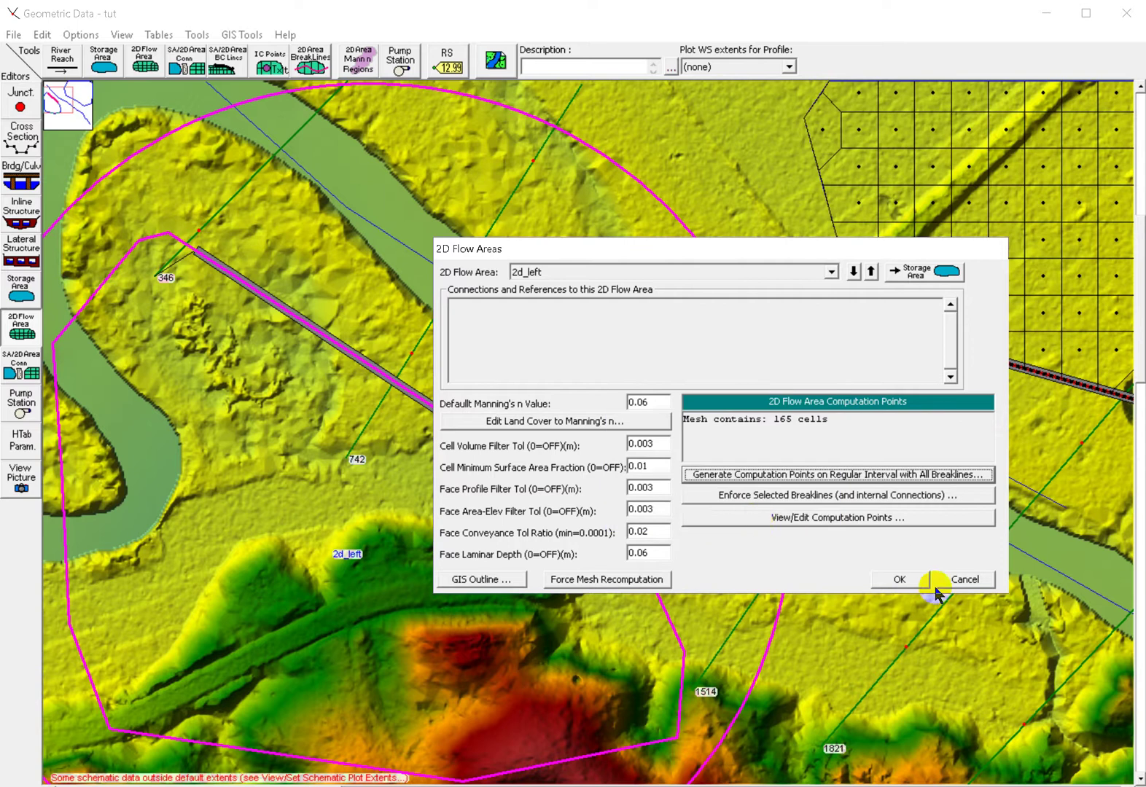
{"action": "left_click", "coordinate": [921, 579]}
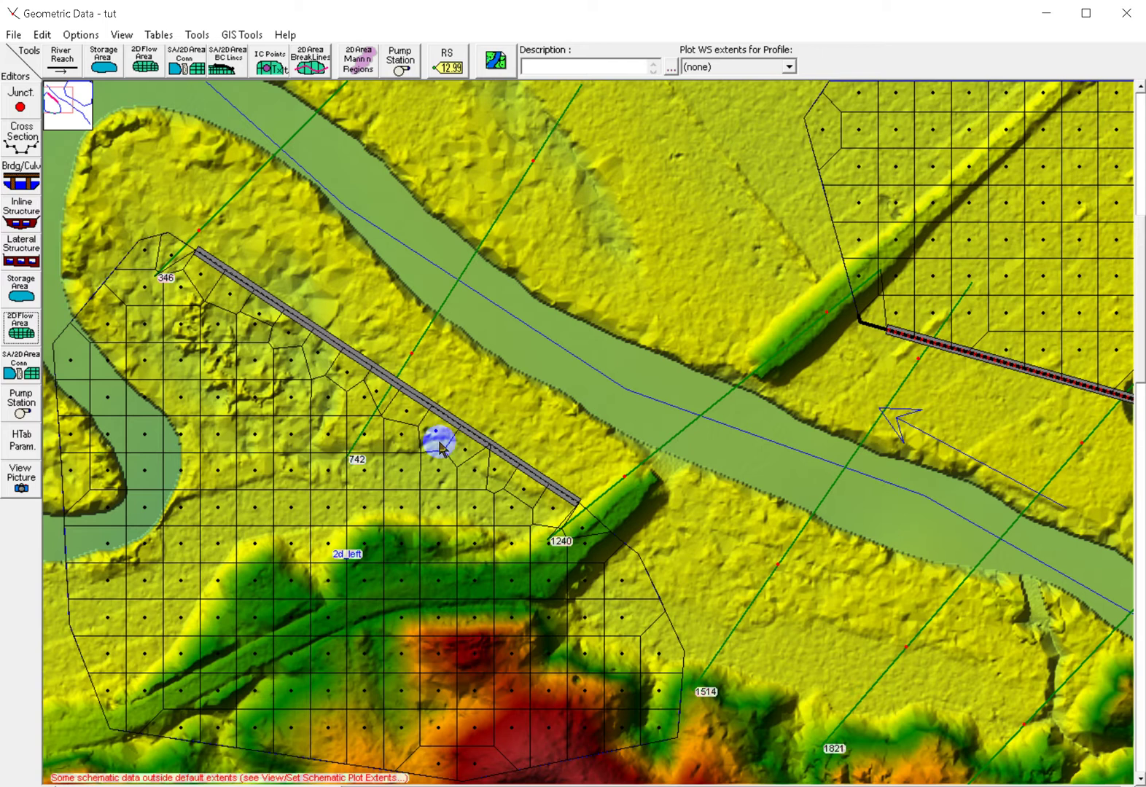
Connect lateral structure 1239's tailwater to the 2D flow area 2d_left, then close the editor.
{"action": "left_click", "coordinate": [35, 259]}
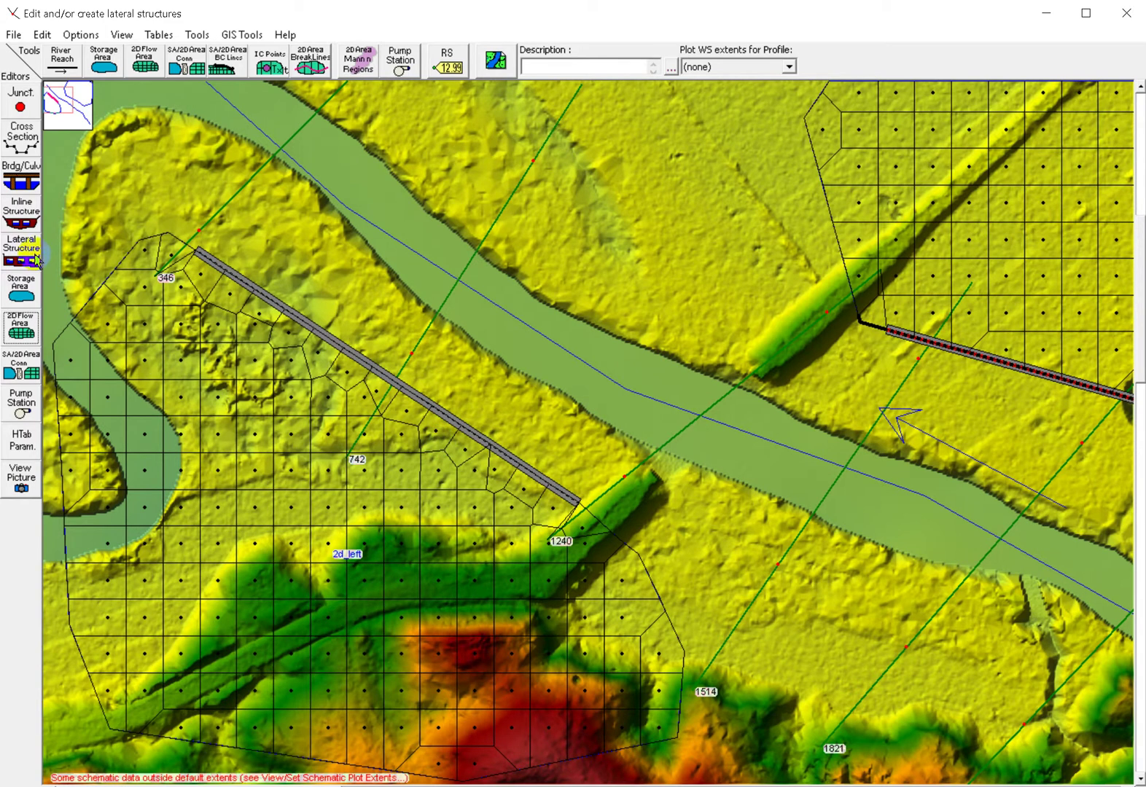
{"action": "left_click", "coordinate": [37, 258]}
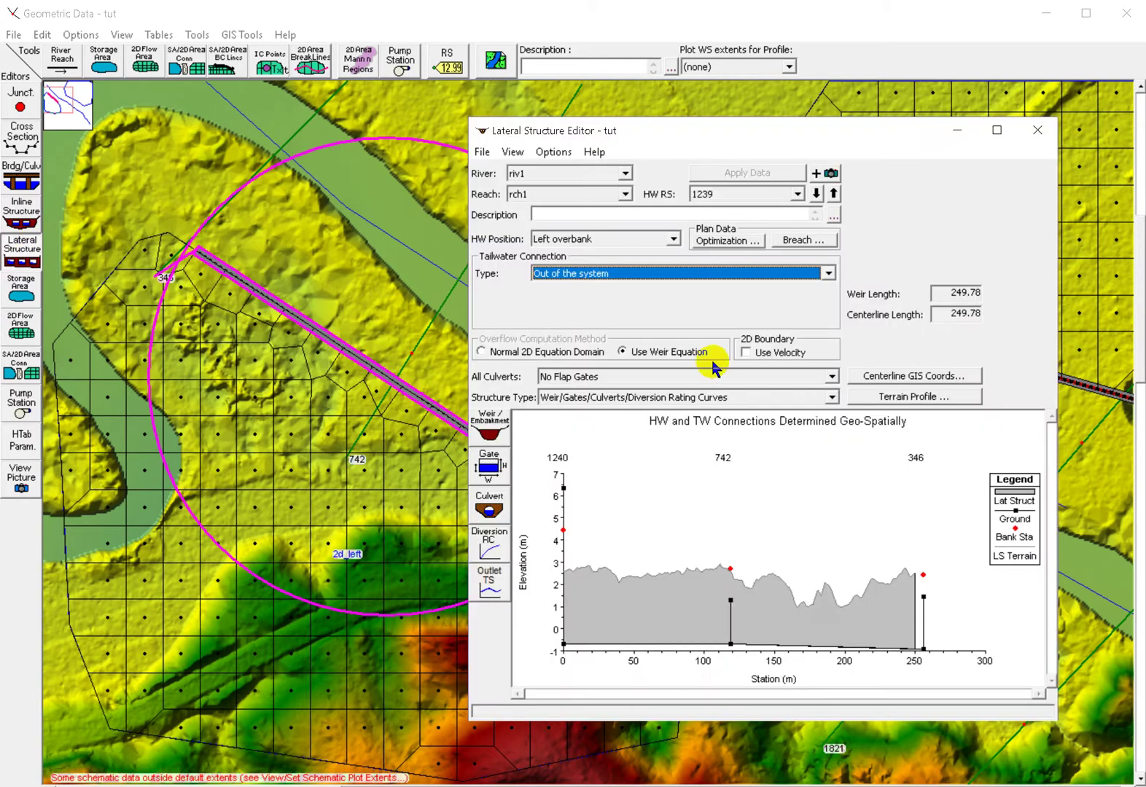
{"action": "left_click", "coordinate": [828, 273]}
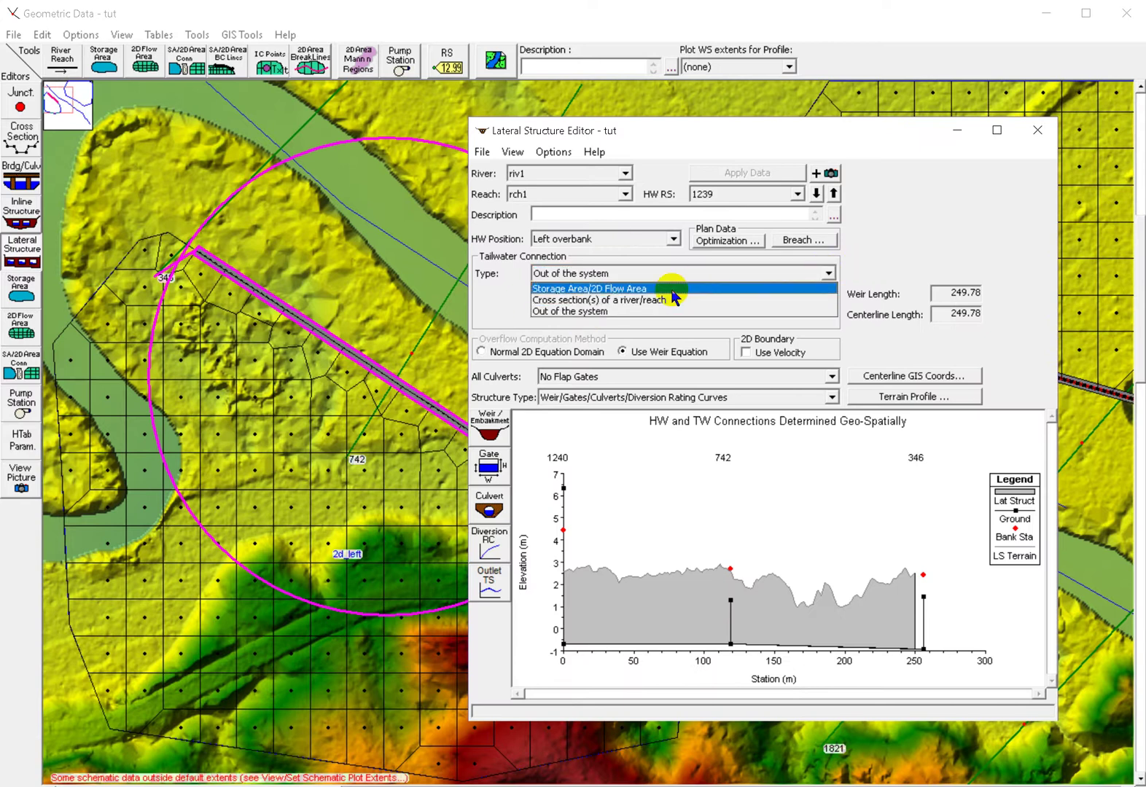
{"action": "left_click", "coordinate": [672, 290]}
{"action": "left_click", "coordinate": [821, 294]}
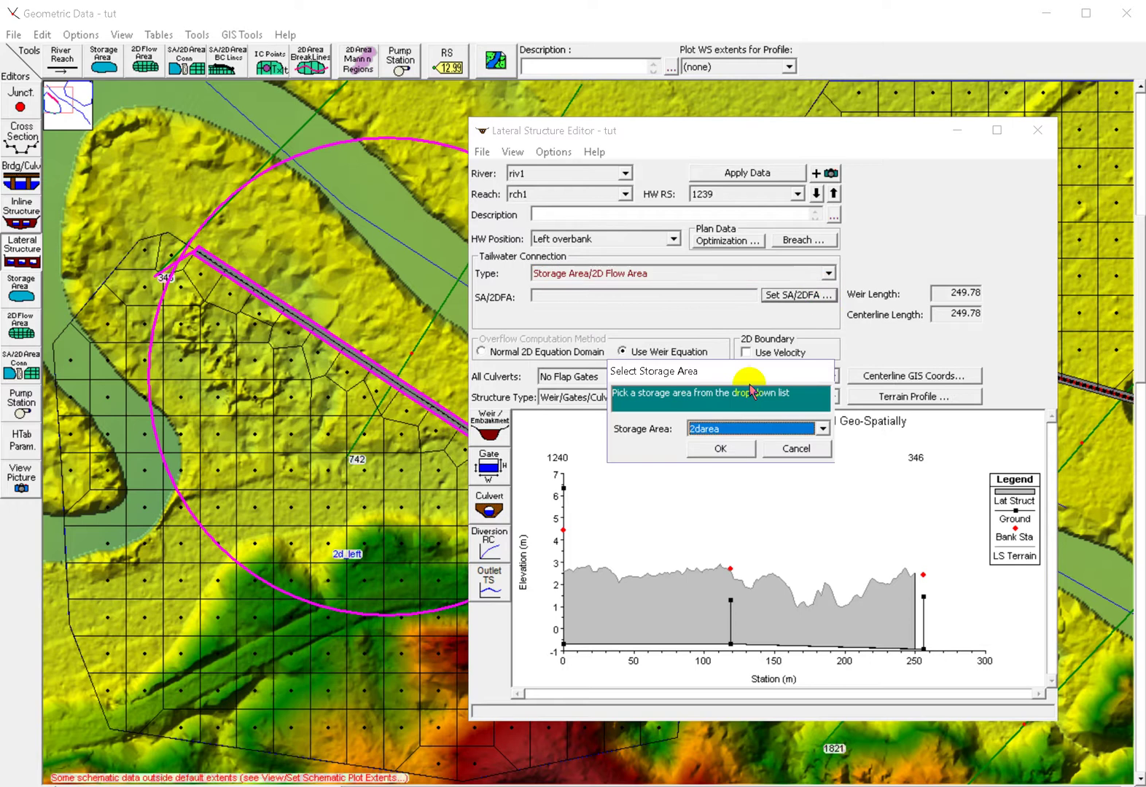
{"action": "left_click", "coordinate": [821, 429]}
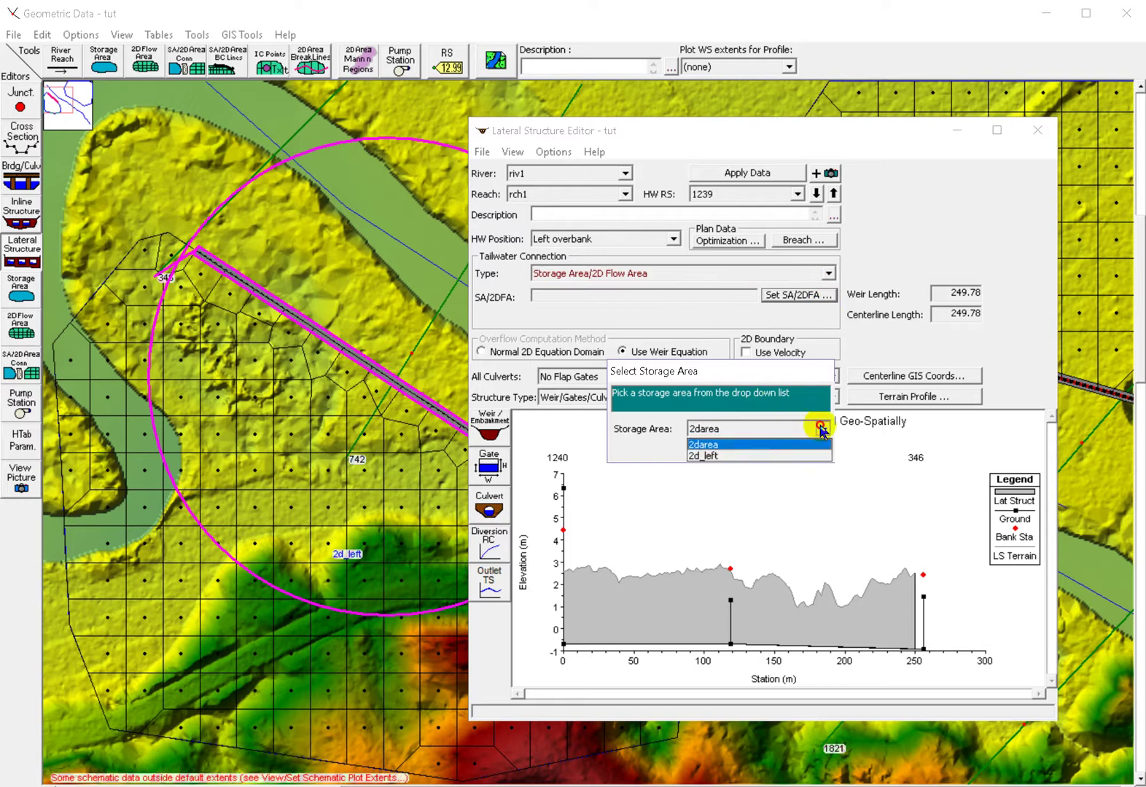
{"action": "left_click", "coordinate": [727, 455]}
{"action": "left_click", "coordinate": [726, 449]}
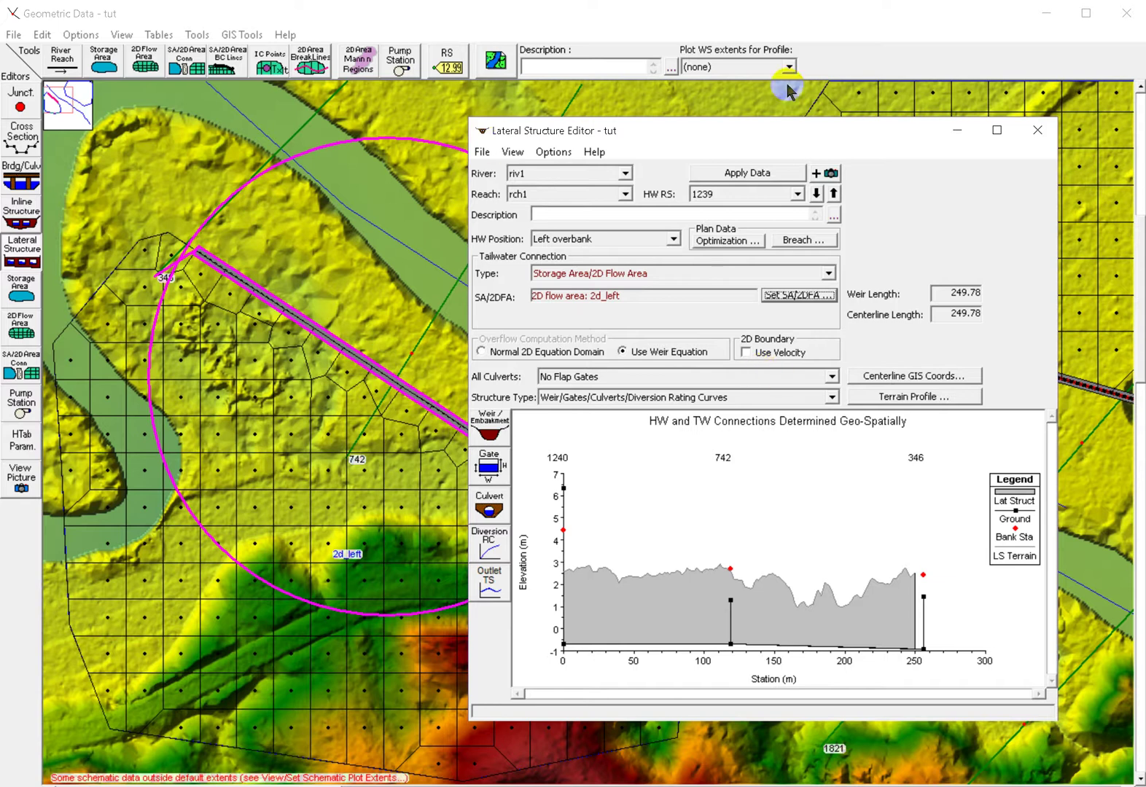
{"action": "left_click", "coordinate": [1038, 130]}
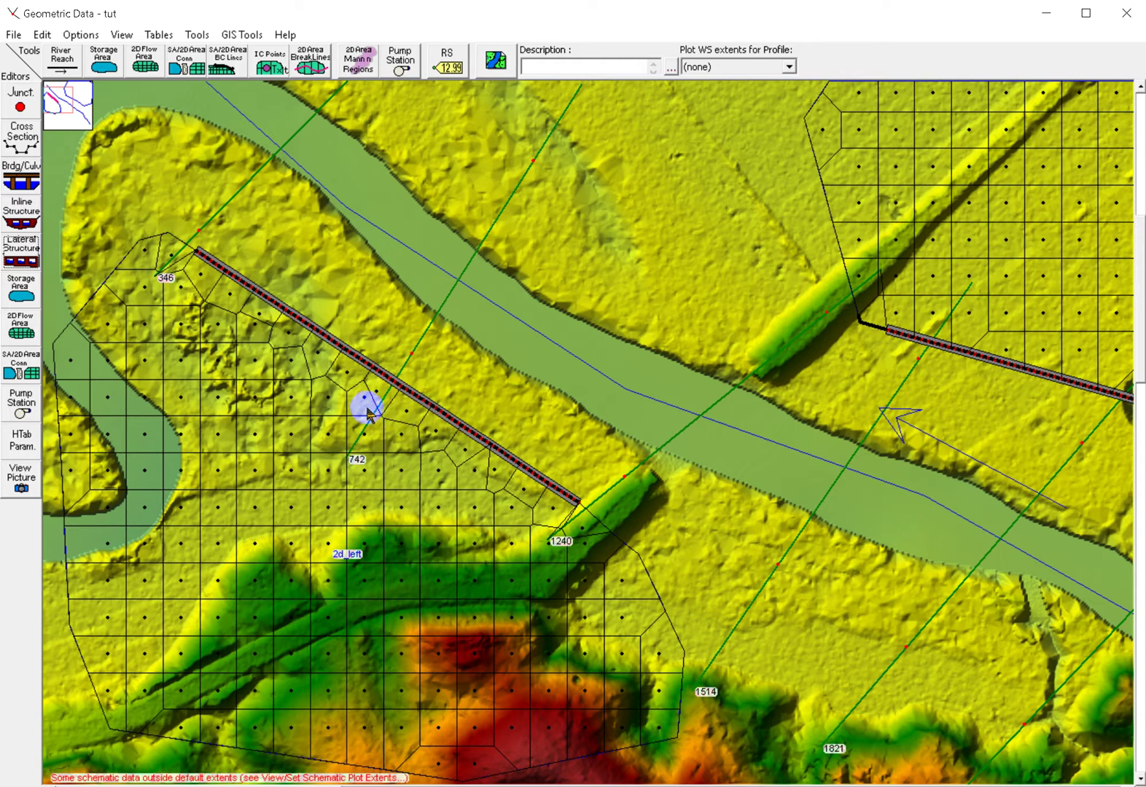
Save the geometry data.
{"action": "left_click", "coordinate": [13, 34]}
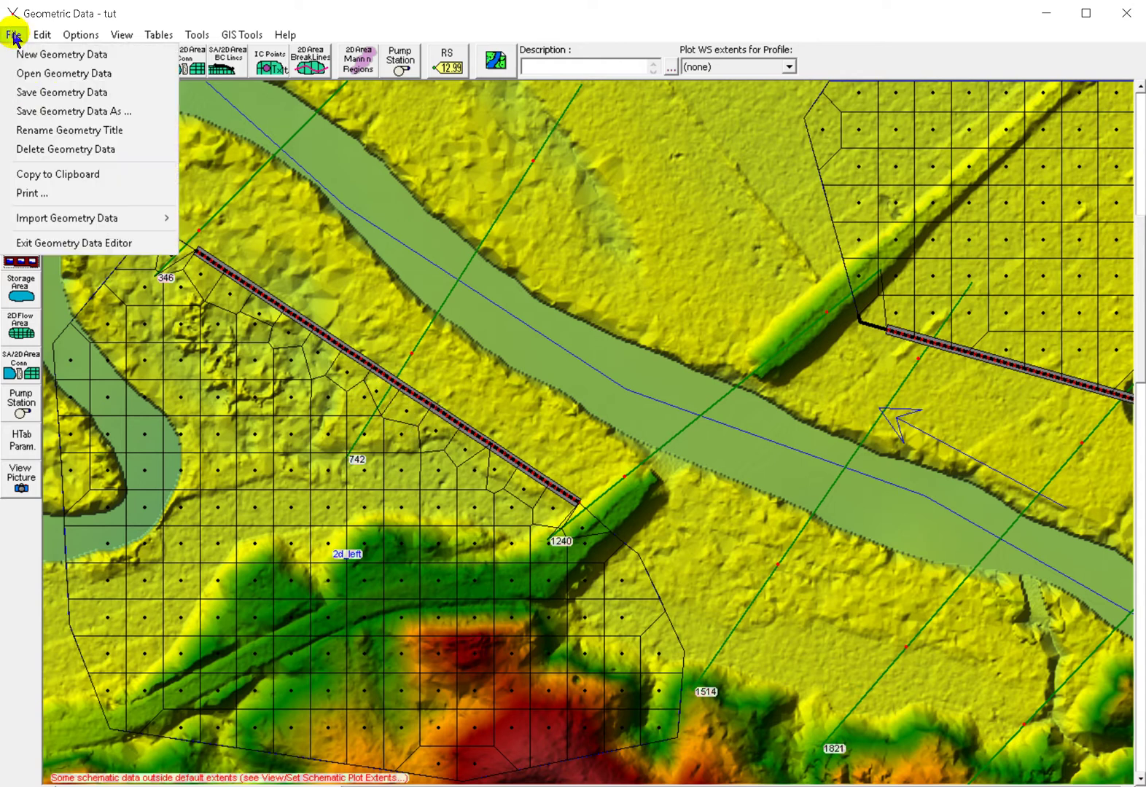
{"action": "left_click", "coordinate": [47, 95]}
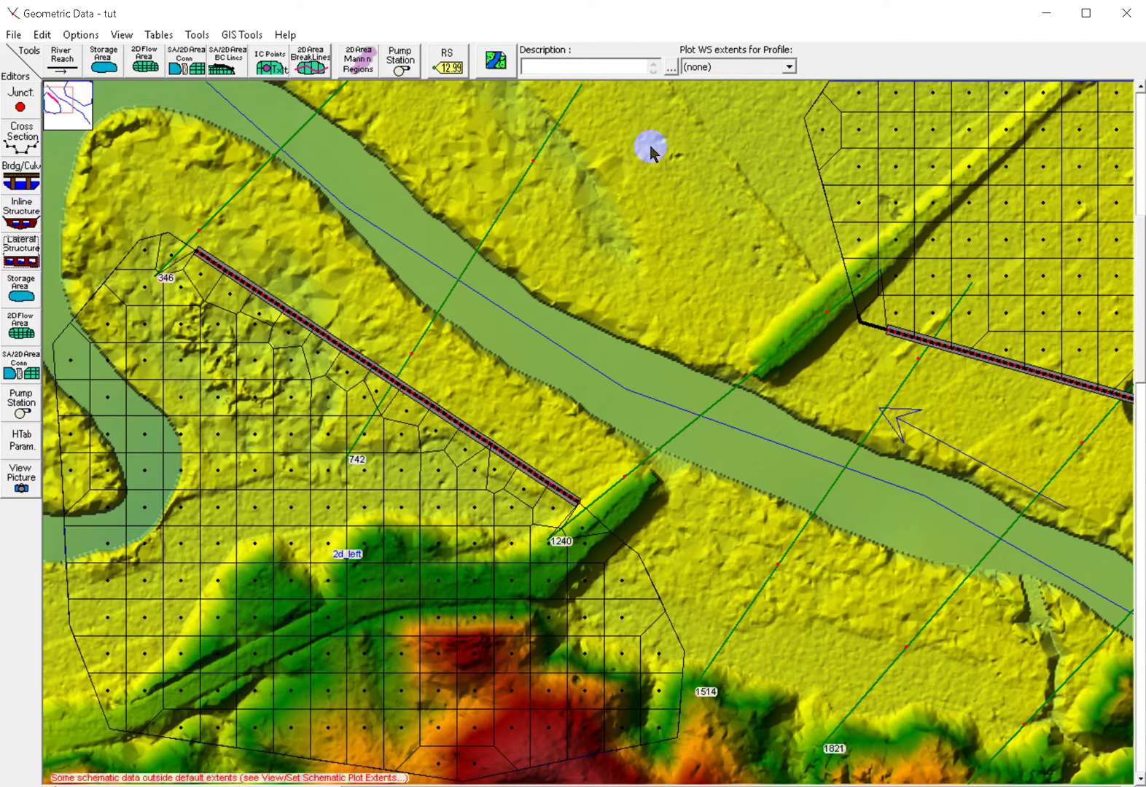
{"action": "mouse_move", "coordinate": [778, 774]}
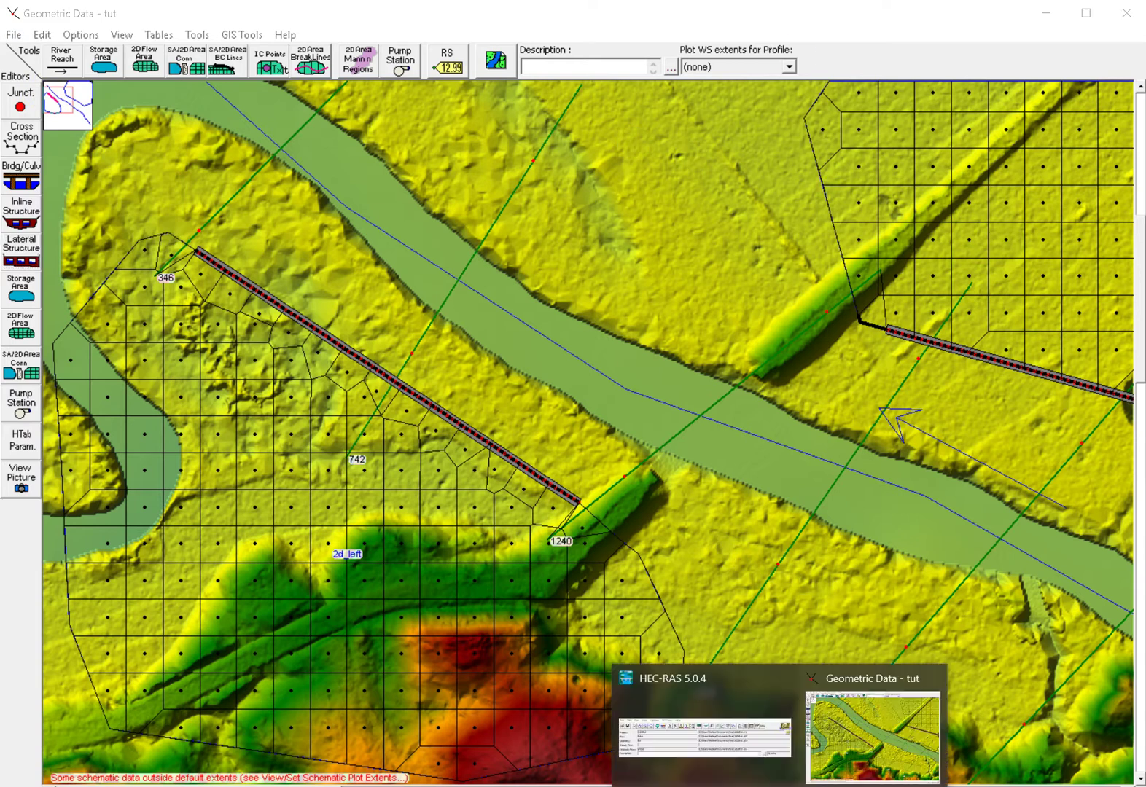
{"action": "left_click", "coordinate": [675, 726]}
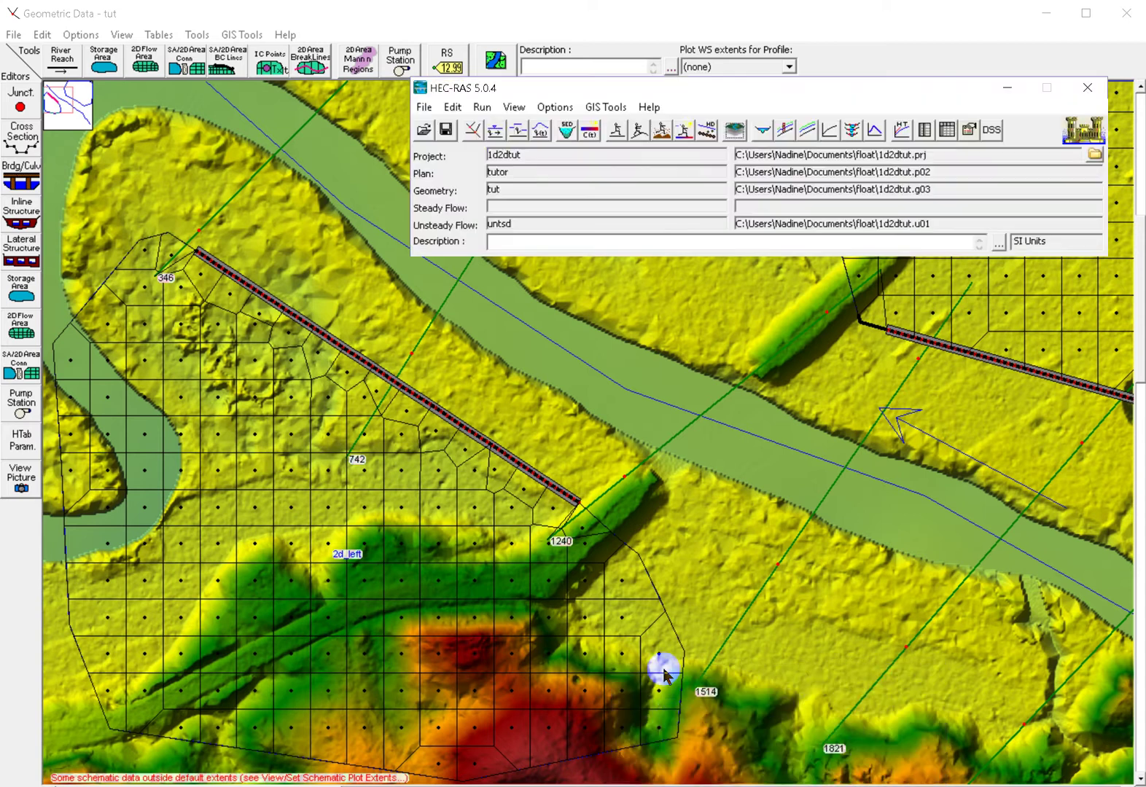
Run the unsteady flow analysis, read the low-weir connection error at 2d_left, and reopen the lateral structure.
{"action": "left_click", "coordinate": [482, 107]}
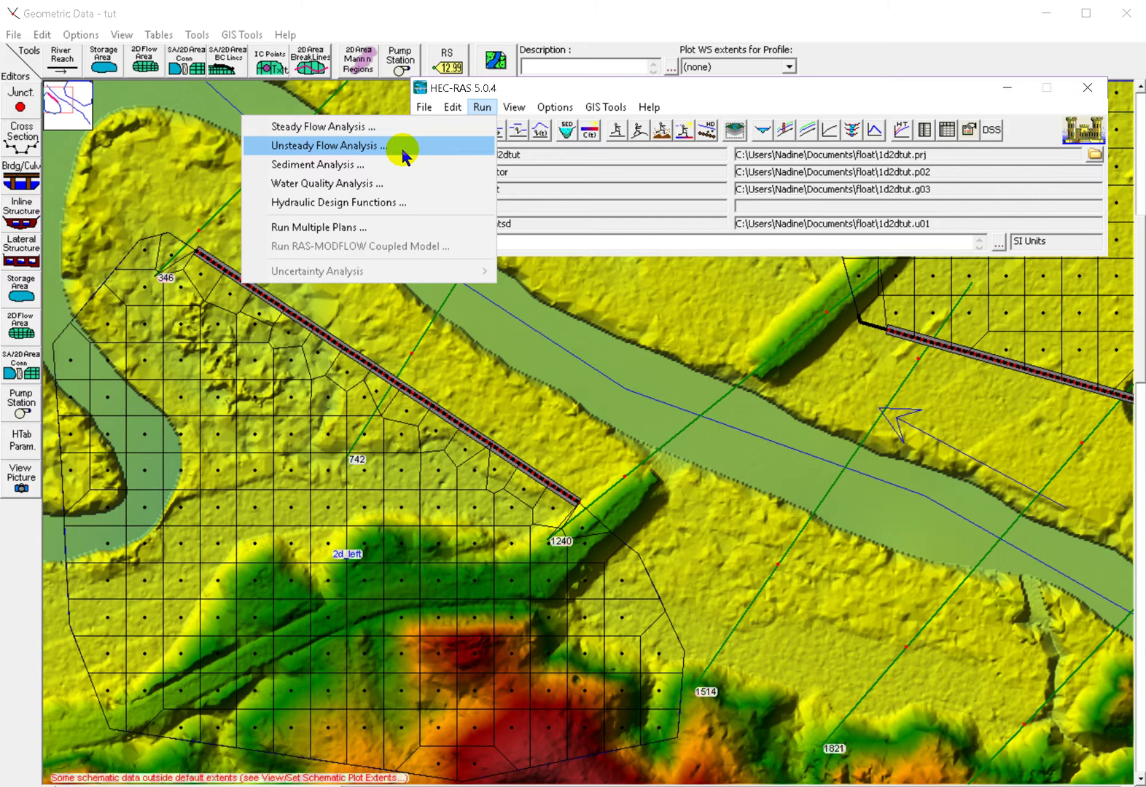
{"action": "left_click", "coordinate": [402, 151]}
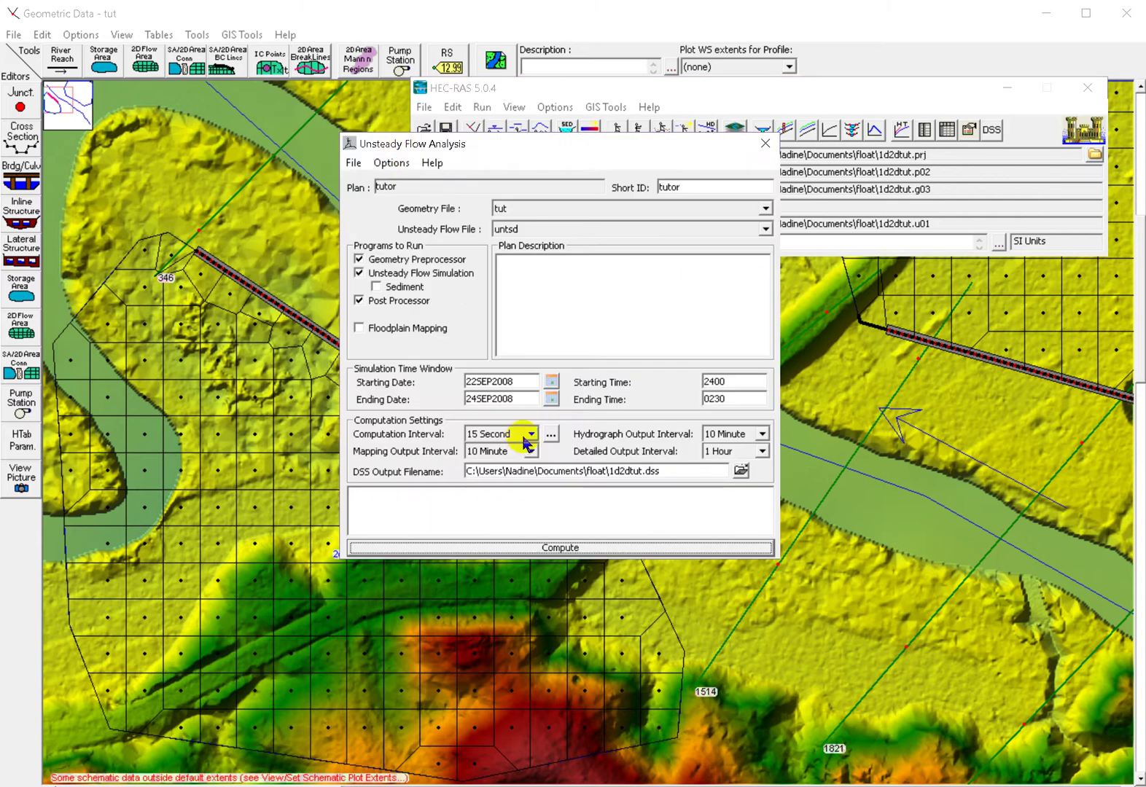
{"action": "left_click", "coordinate": [578, 548]}
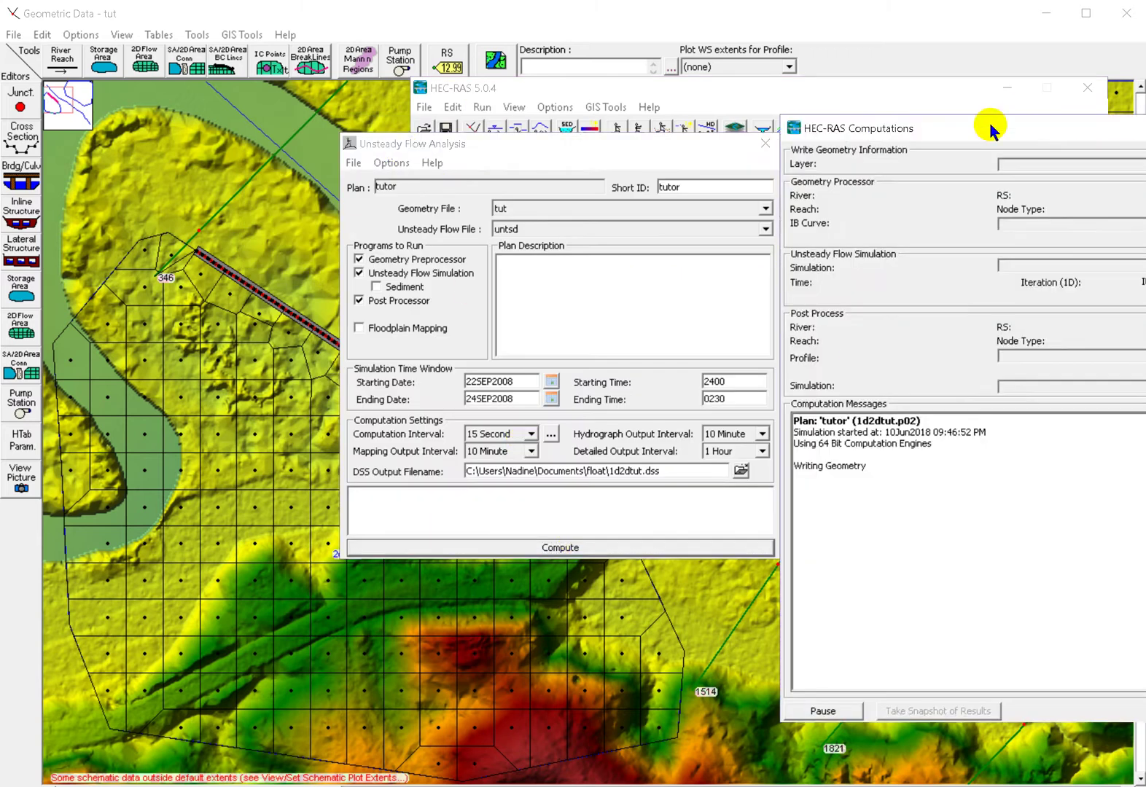
{"action": "left_click_drag", "start_coordinate": [987, 128], "coordinate": [596, 66]}
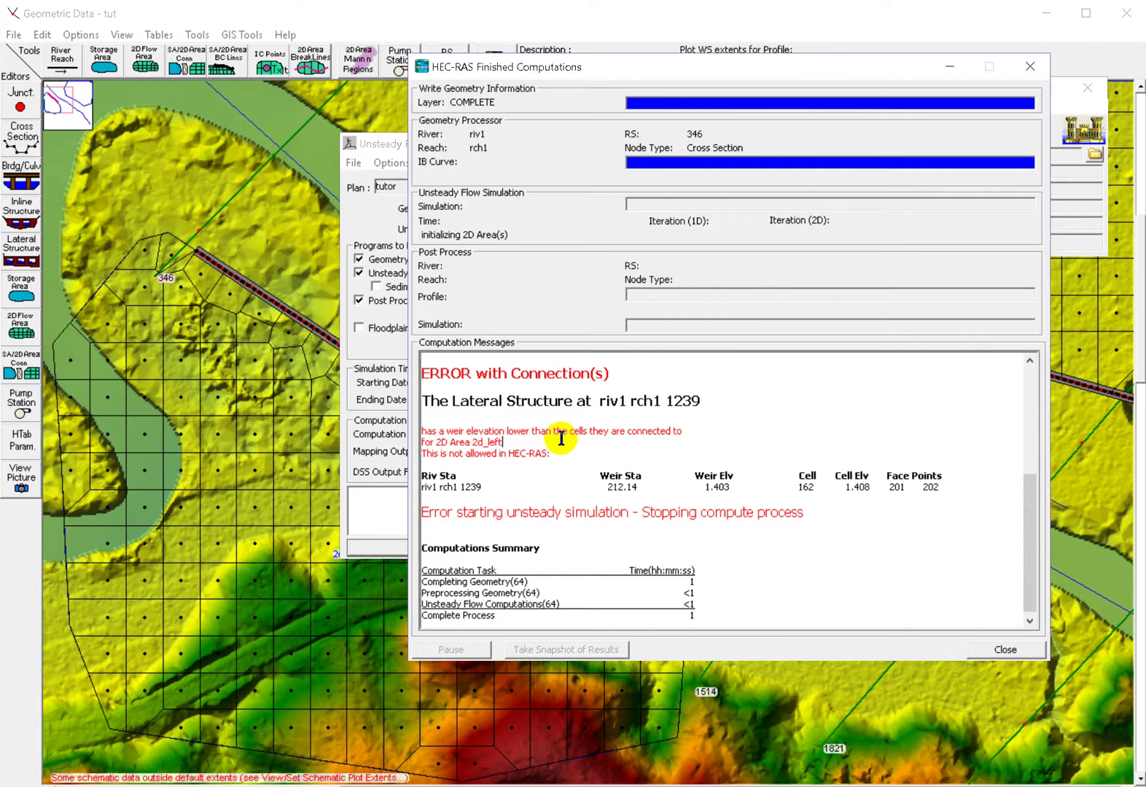
{"action": "left_click", "coordinate": [1027, 65]}
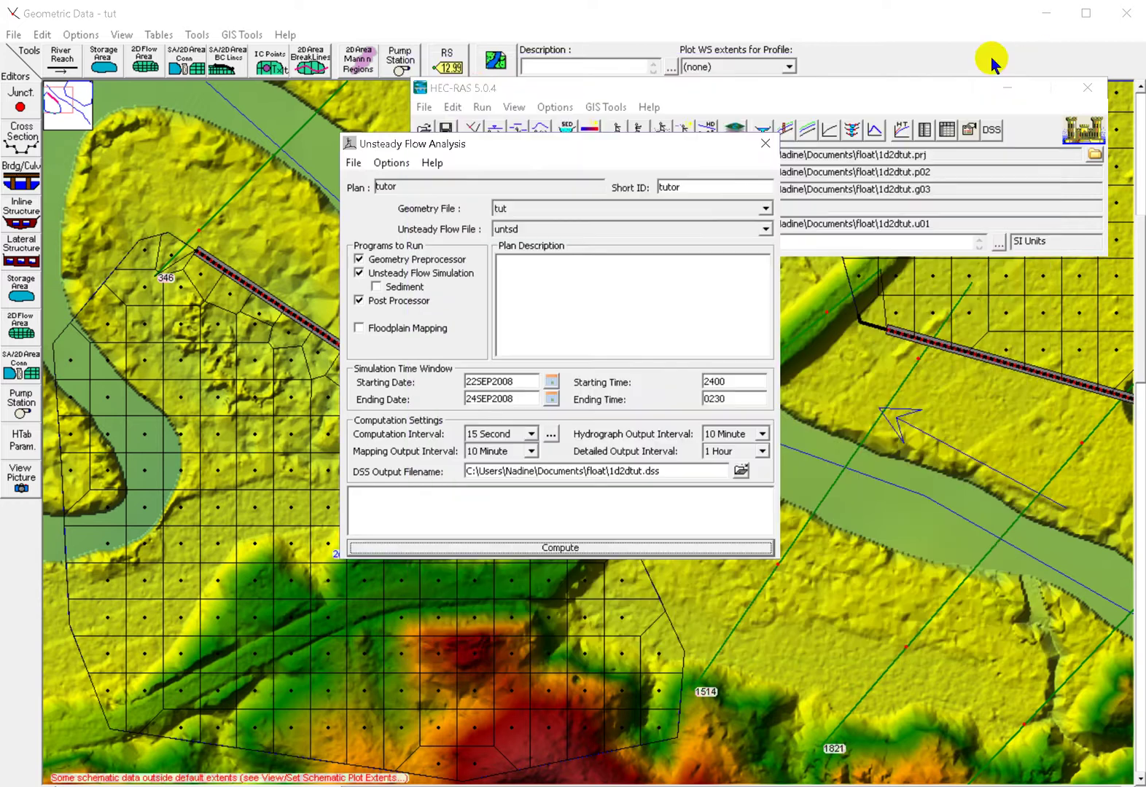
{"action": "left_click", "coordinate": [475, 90]}
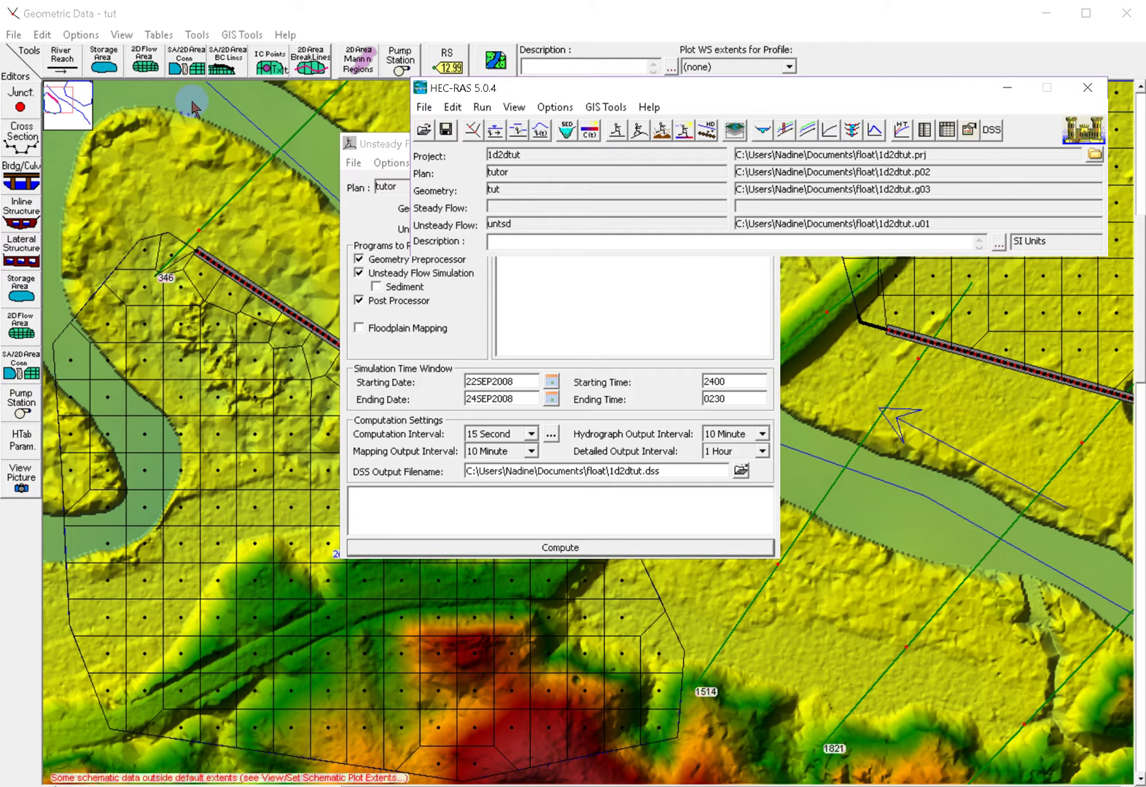
{"action": "left_click", "coordinate": [22, 248]}
{"action": "left_click", "coordinate": [331, 274]}
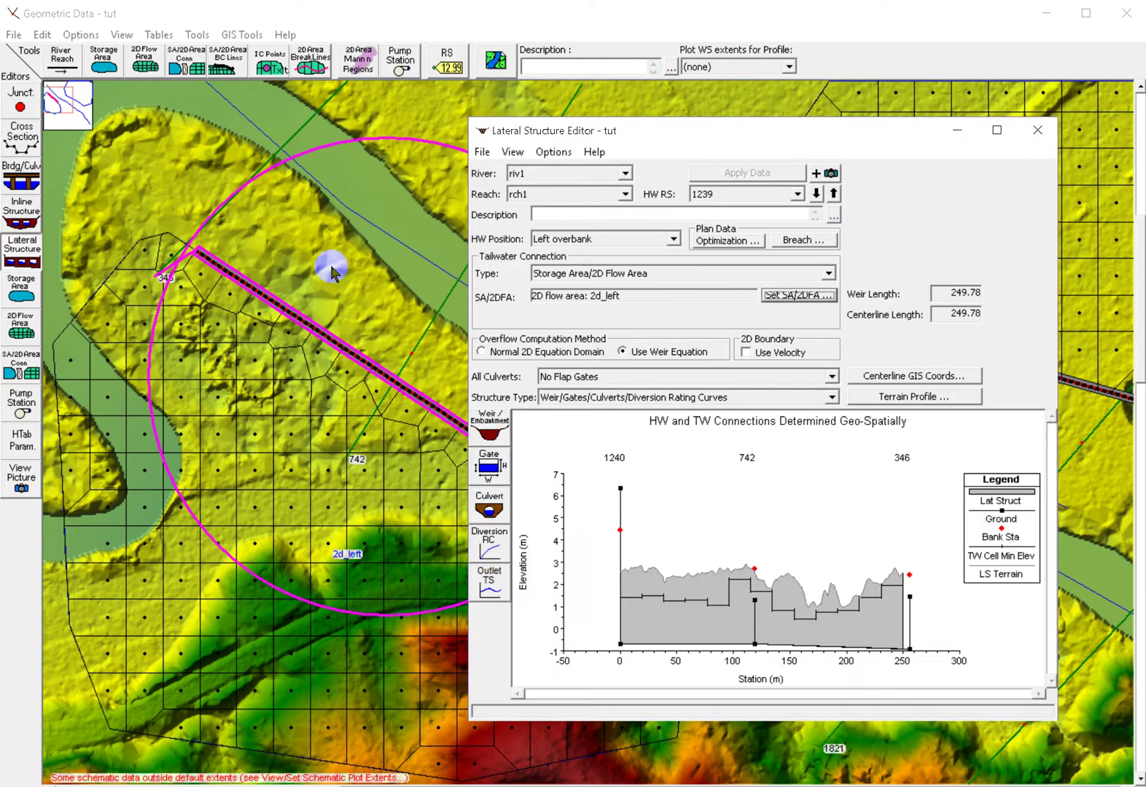
{"action": "left_click", "coordinate": [482, 427]}
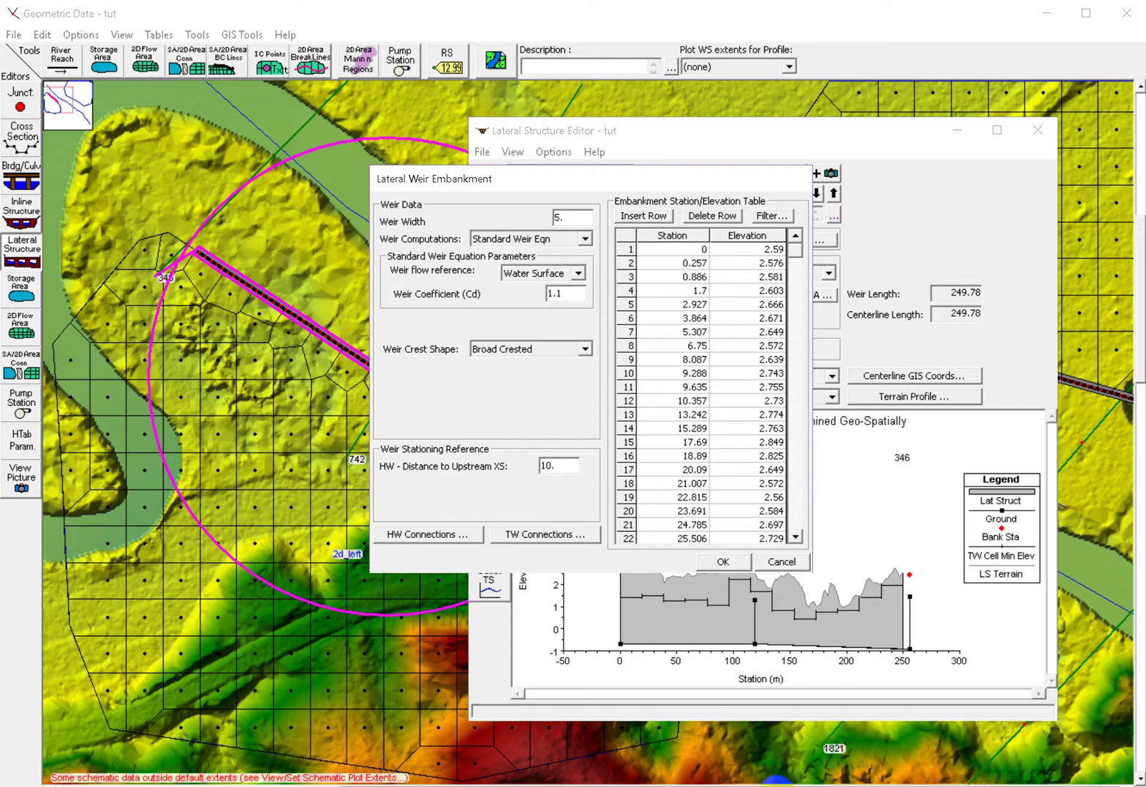
{"action": "mouse_move", "coordinate": [777, 783]}
{"action": "left_click", "coordinate": [1035, 132]}
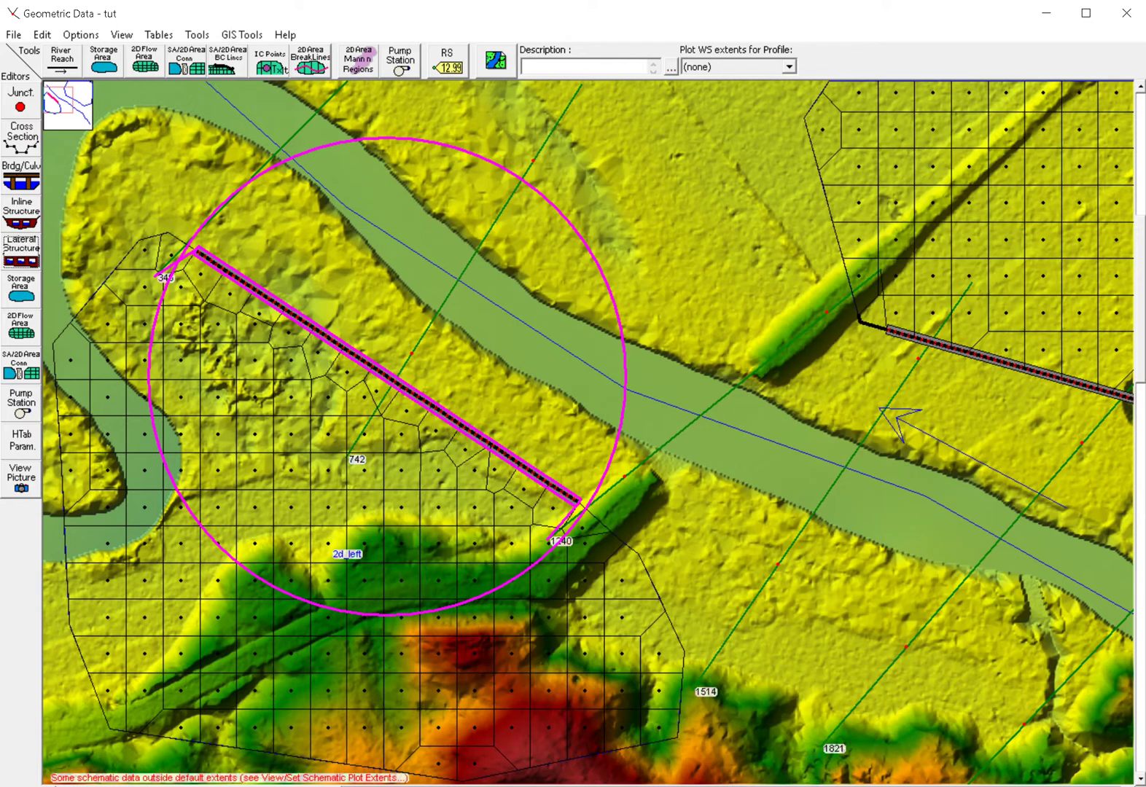
{"action": "left_click", "coordinate": [781, 786]}
{"action": "left_click", "coordinate": [649, 698]}
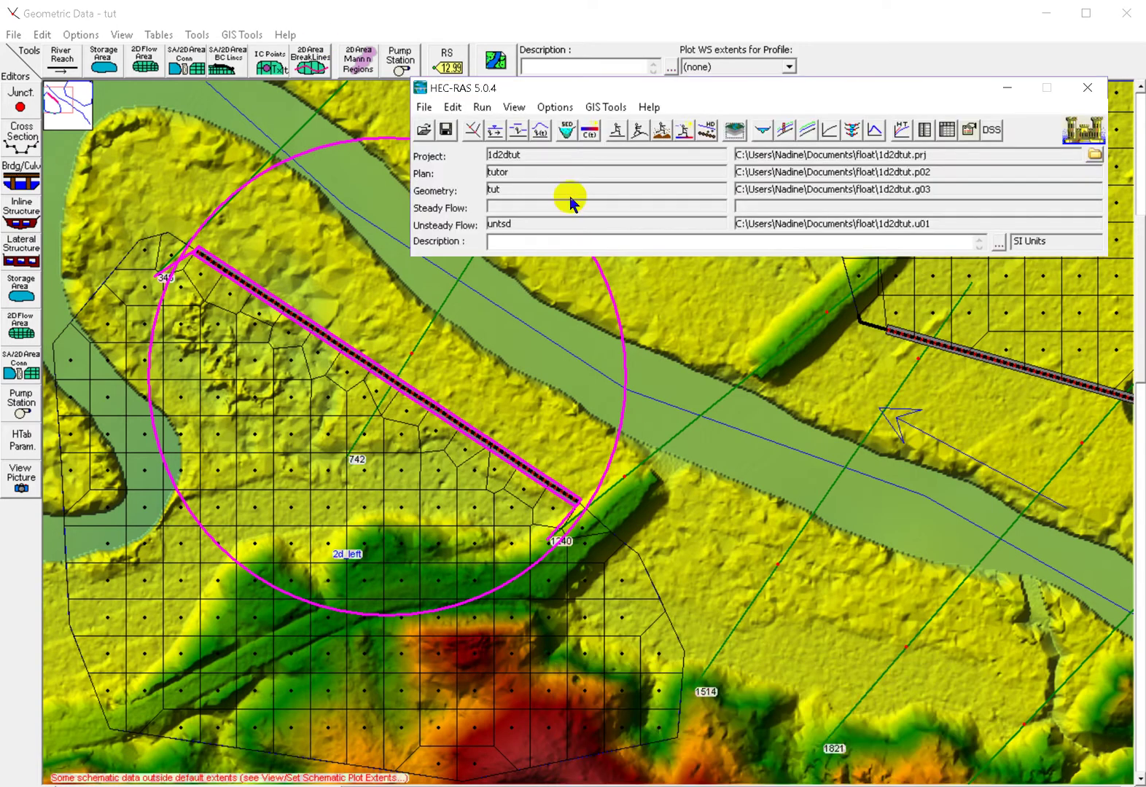
{"action": "left_click", "coordinate": [455, 107]}
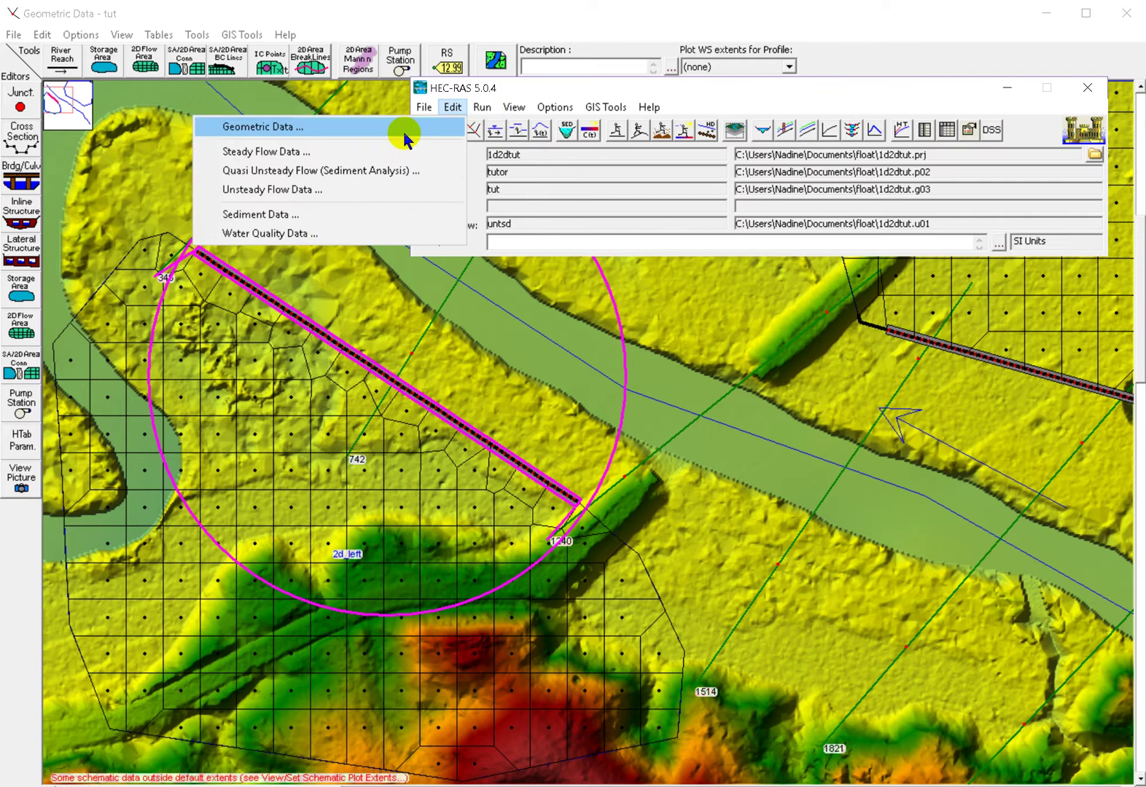
Check the untsd unsteady flow boundary data and compute the unsteady flow analysis again.
{"action": "left_click", "coordinate": [325, 190]}
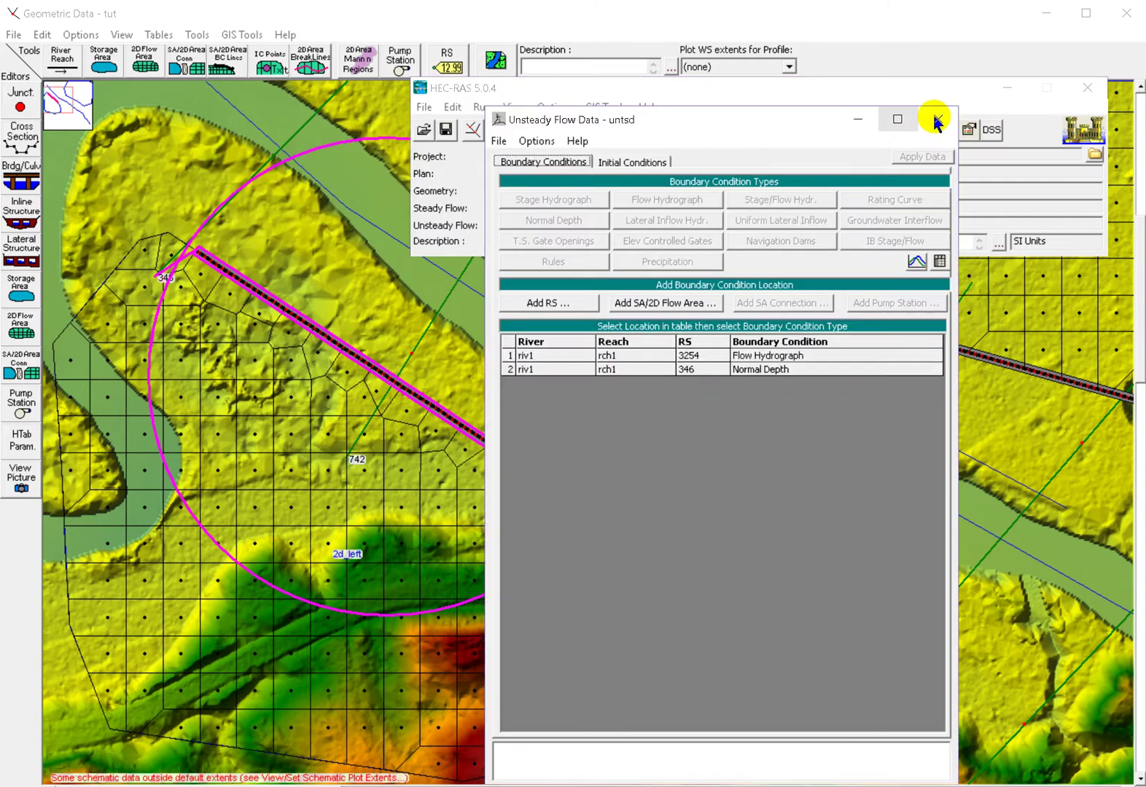
{"action": "left_click", "coordinate": [800, 82]}
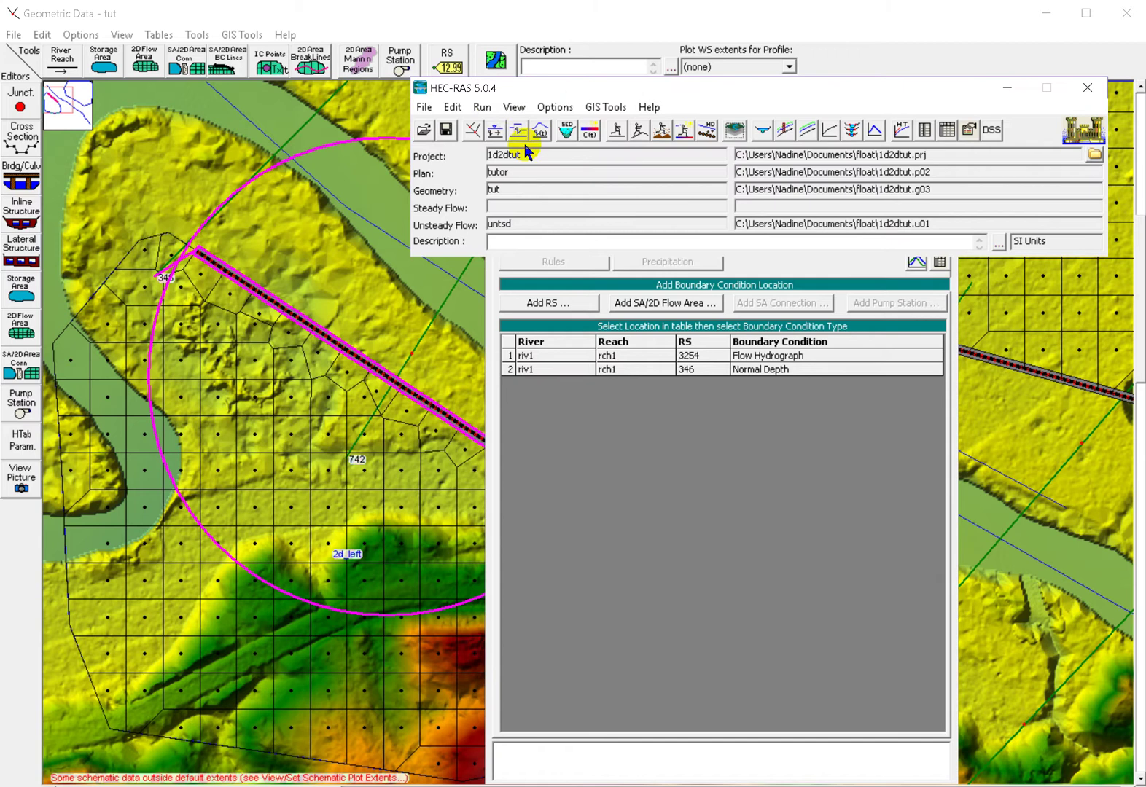
{"action": "left_click", "coordinate": [482, 106]}
{"action": "left_click", "coordinate": [344, 148]}
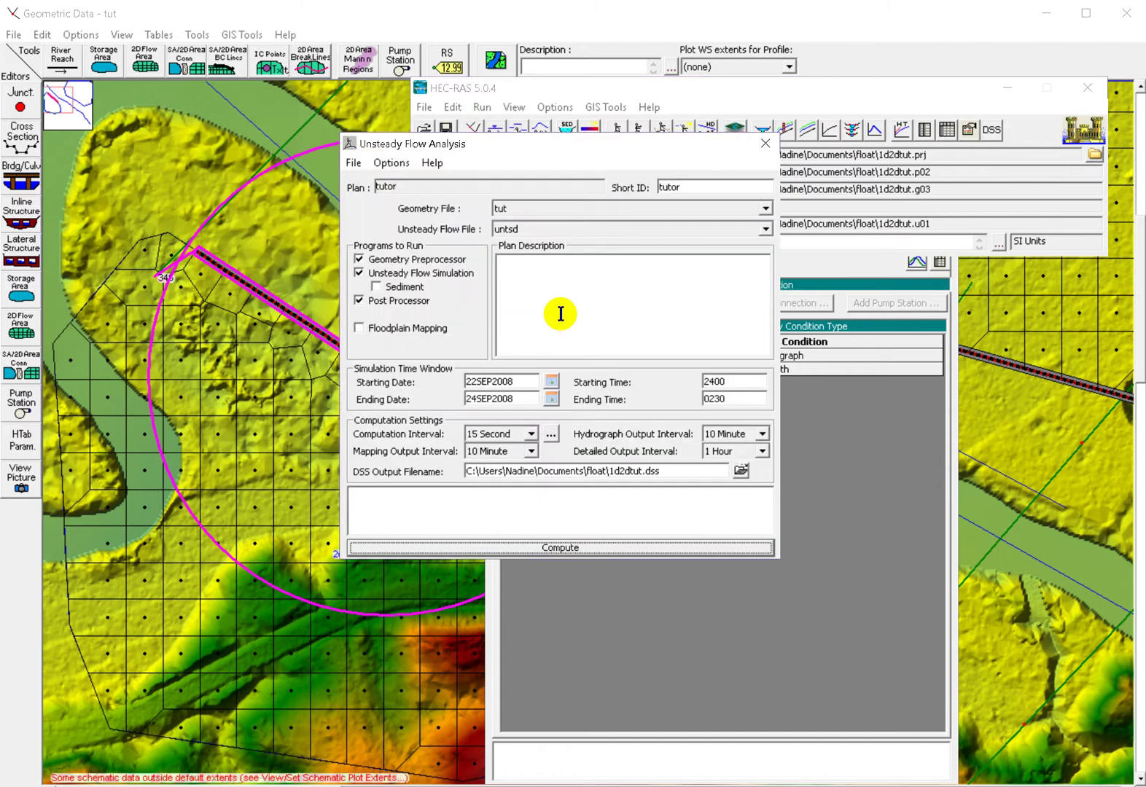
{"action": "left_click", "coordinate": [632, 548]}
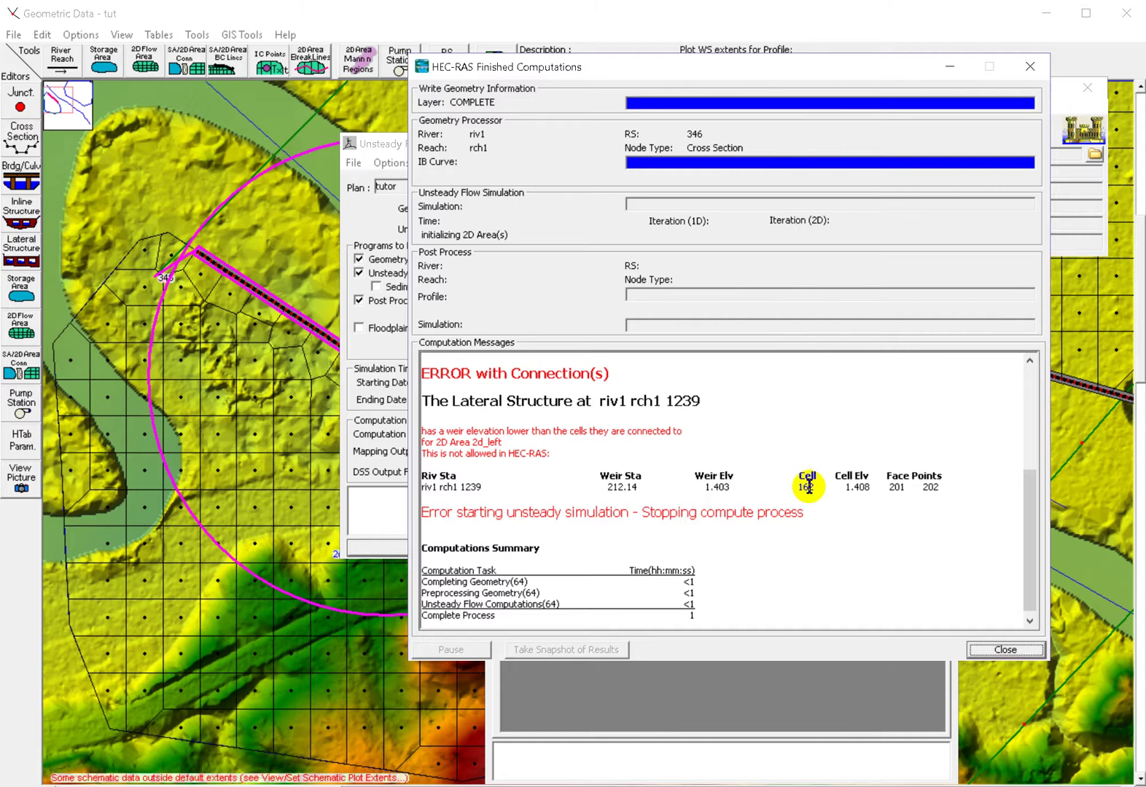
Note weir station 212.14 in the error report, then bring up structure 1239's weir and embankment data.
{"action": "left_click", "coordinate": [588, 479]}
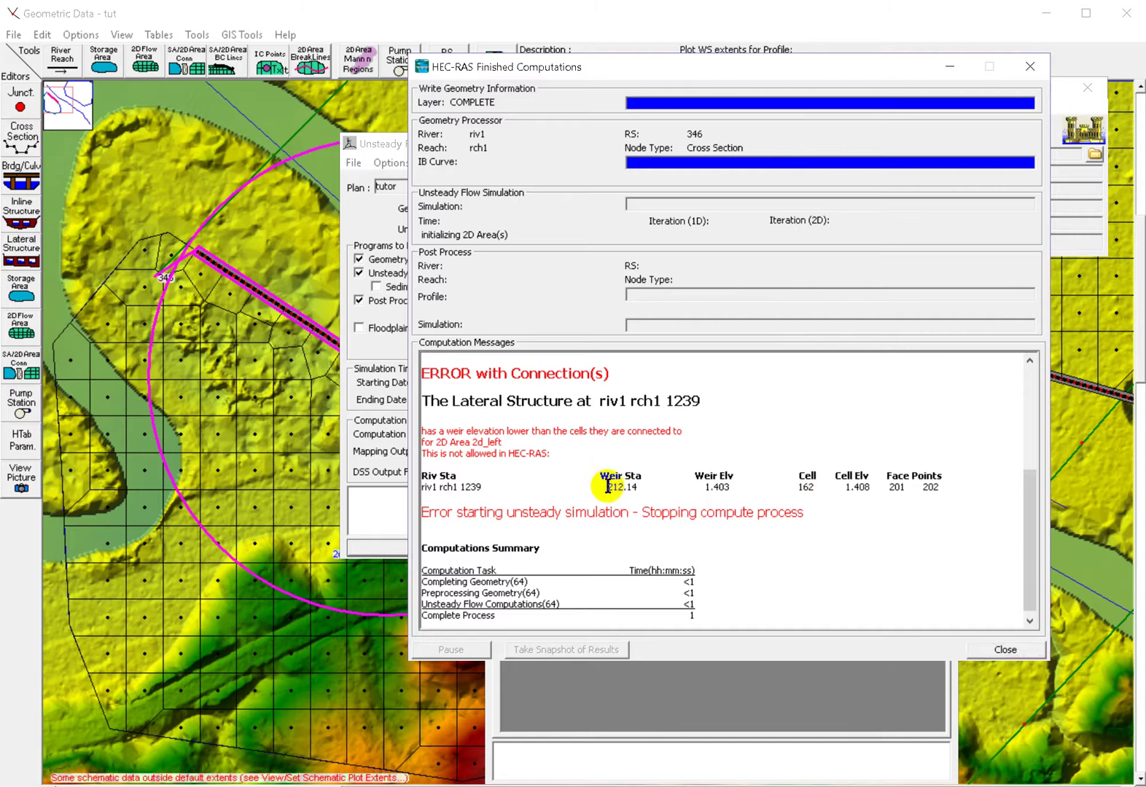
{"action": "left_click_drag", "start_coordinate": [606, 487], "coordinate": [649, 486]}
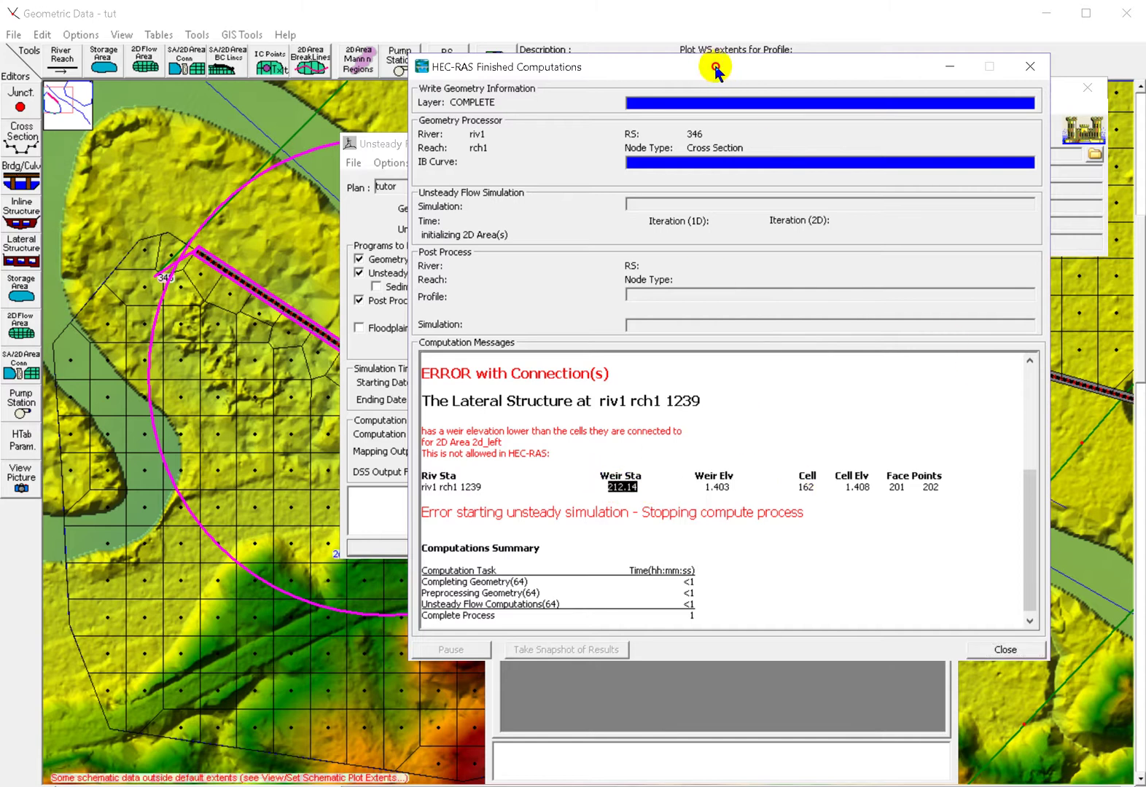
{"action": "left_click_drag", "start_coordinate": [713, 67], "coordinate": [805, 64]}
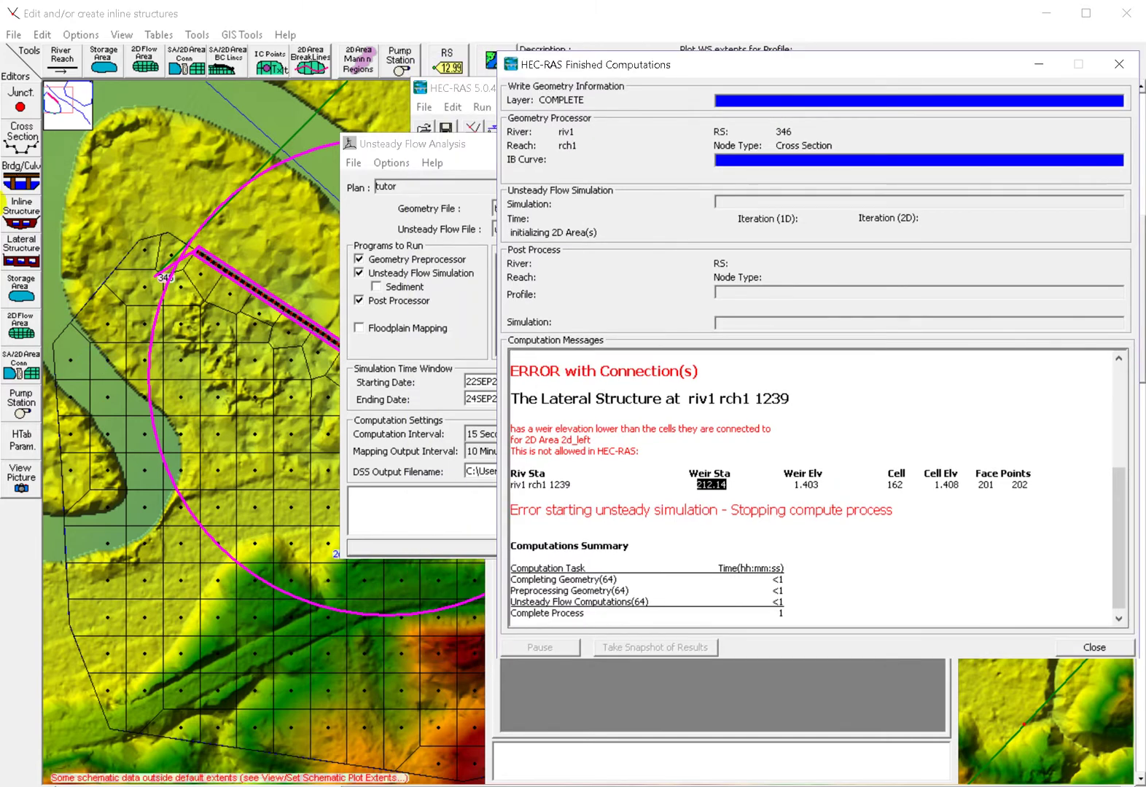
{"action": "left_click", "coordinate": [26, 246]}
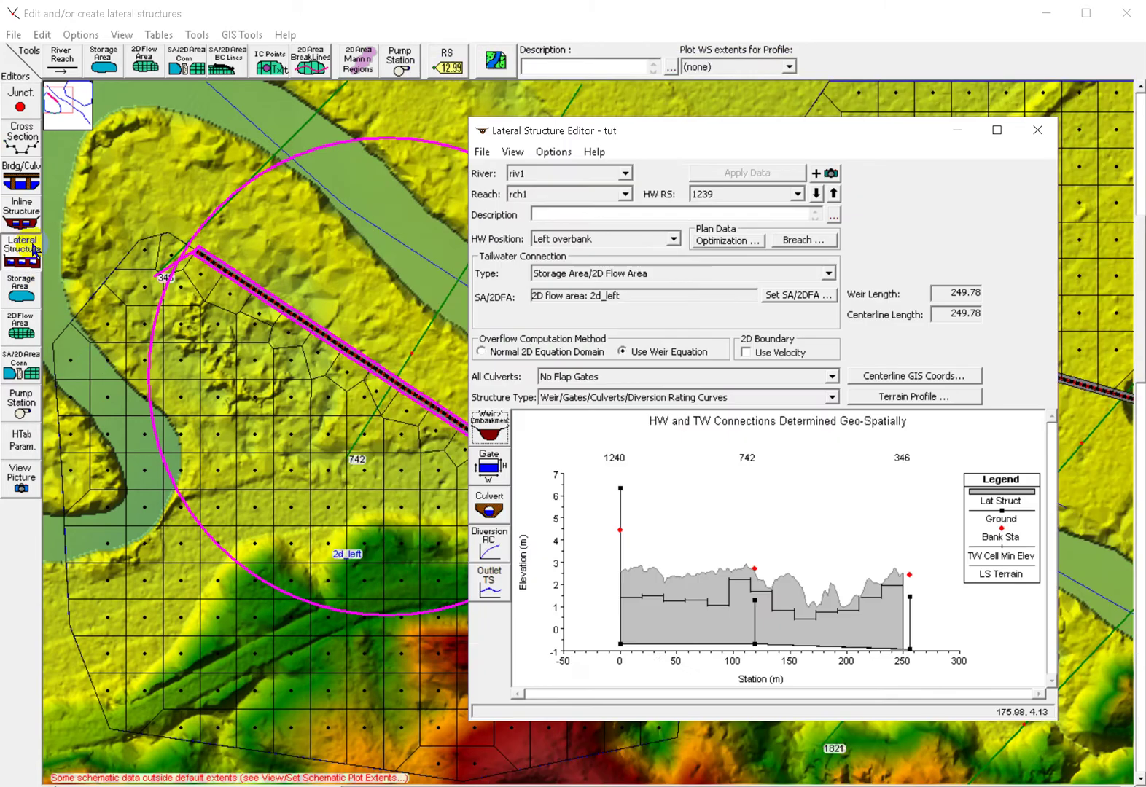
{"action": "left_click_drag", "start_coordinate": [768, 135], "coordinate": [415, 76]}
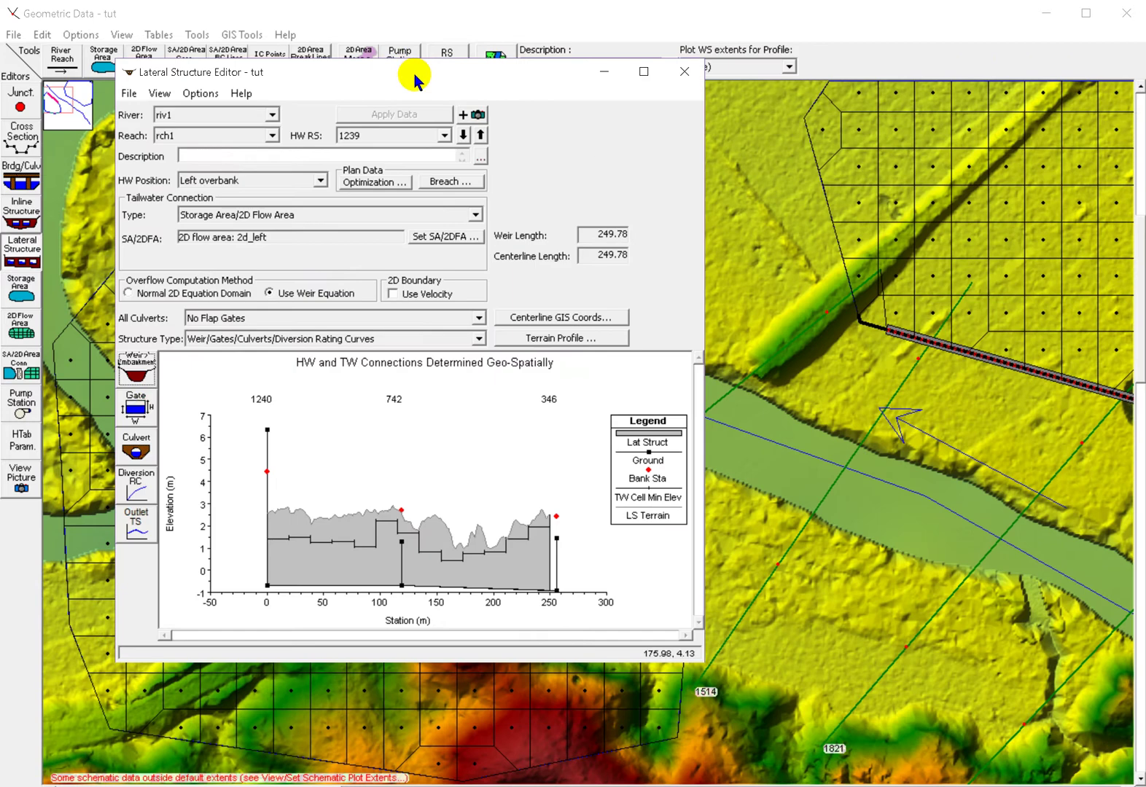
{"action": "left_click", "coordinate": [136, 370]}
In the weir embankment table, select elevation 1.403 at station 212.138.
{"action": "left_click_drag", "start_coordinate": [636, 175], "coordinate": [462, 139]}
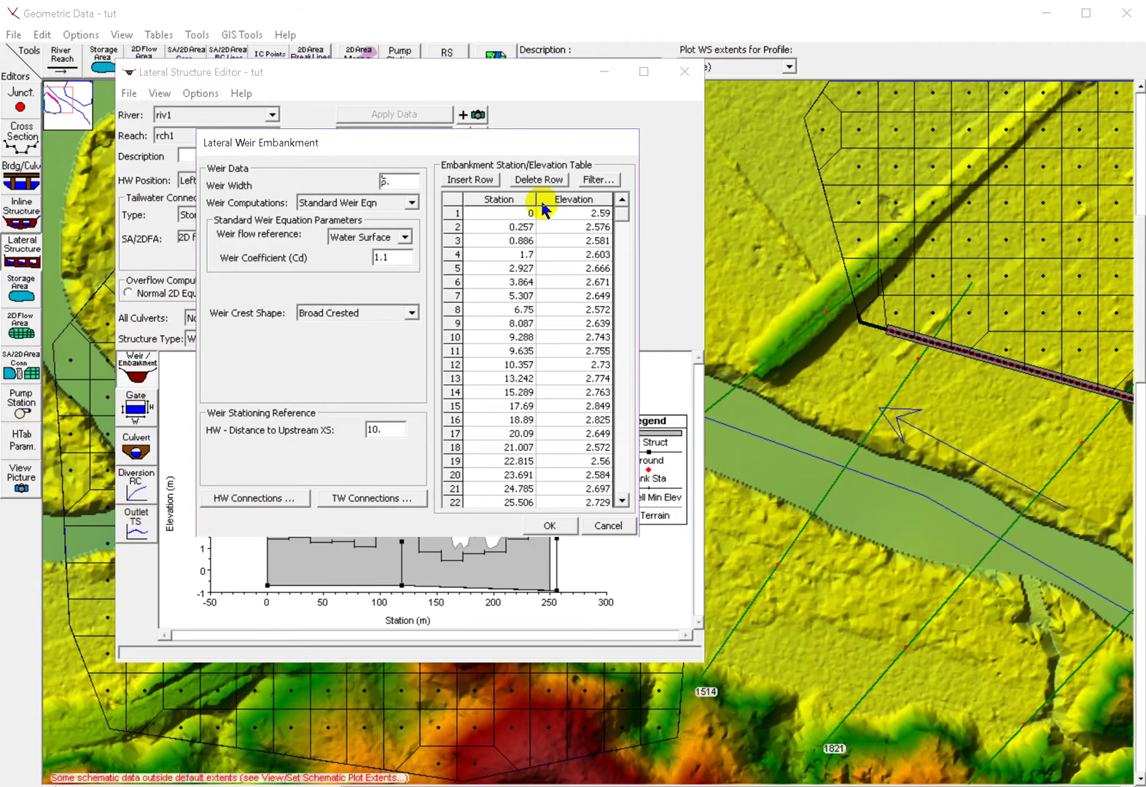
{"action": "left_click_drag", "start_coordinate": [623, 219], "coordinate": [634, 319]}
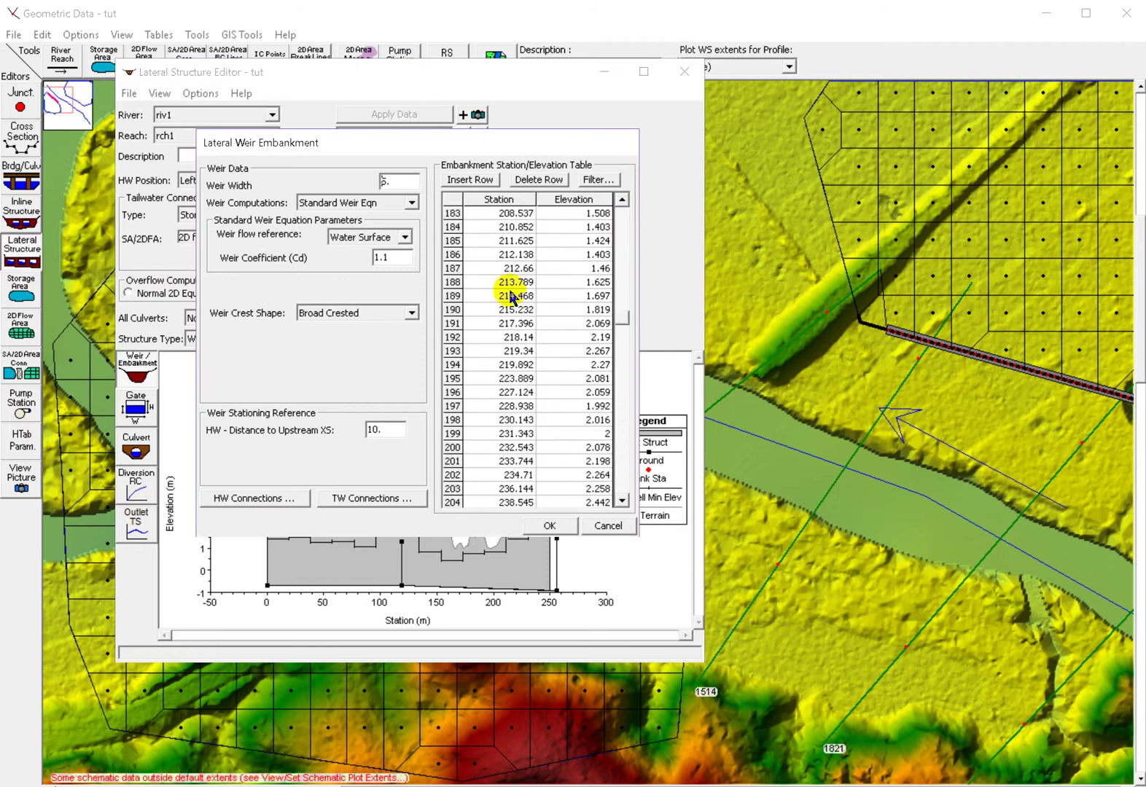
{"action": "key", "text": "Up"}
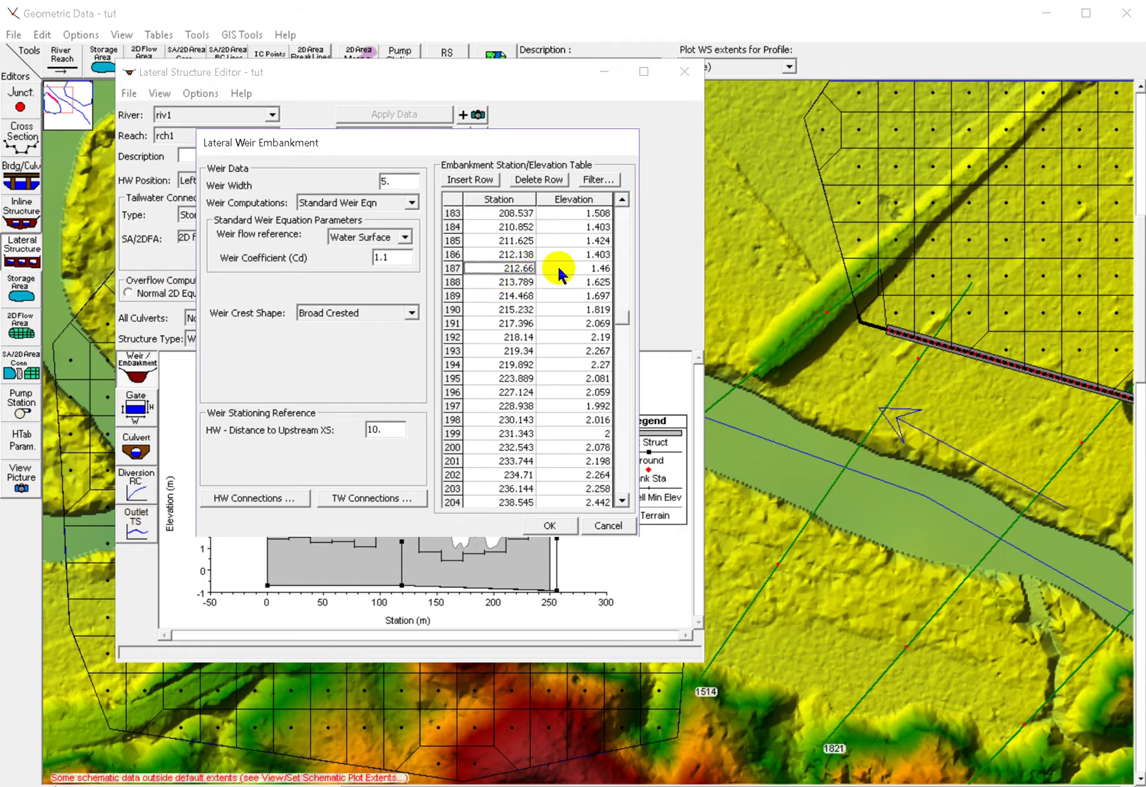
{"action": "key", "text": "Up"}
{"action": "left_click", "coordinate": [588, 255]}
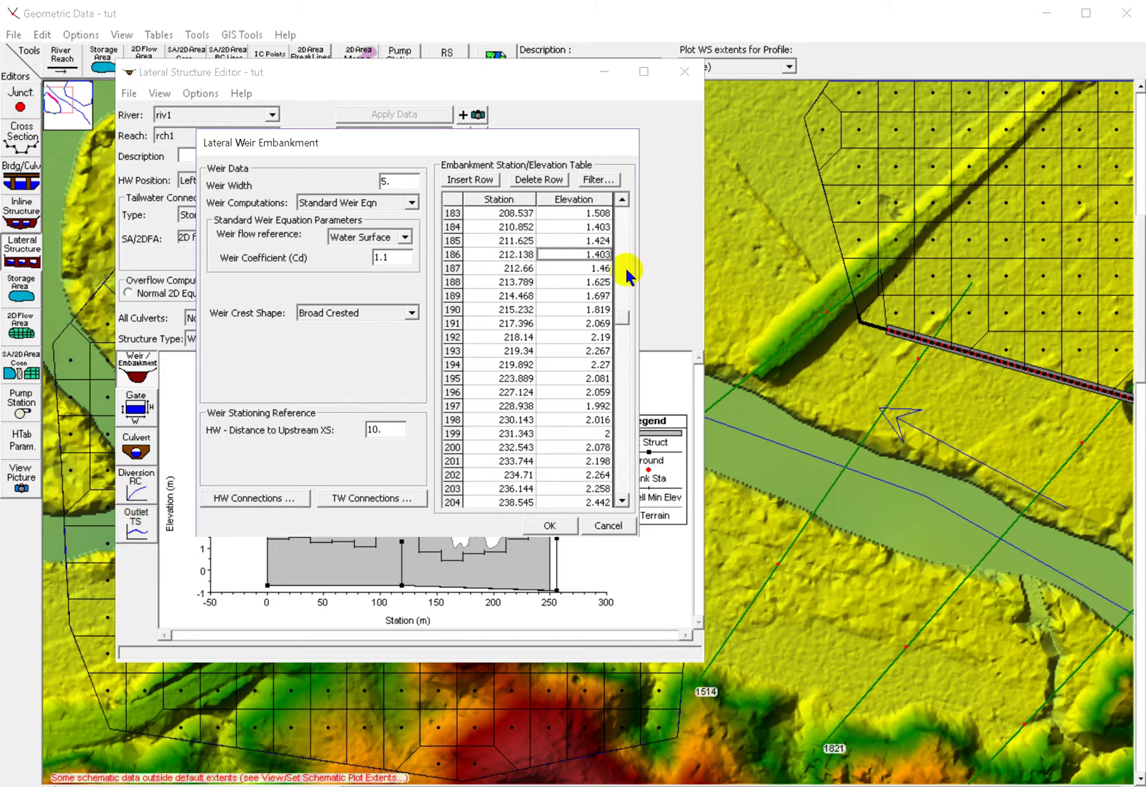
In the computation error report, check failing cell 162's 1.408 cell elevation.
{"action": "left_click", "coordinate": [796, 784]}
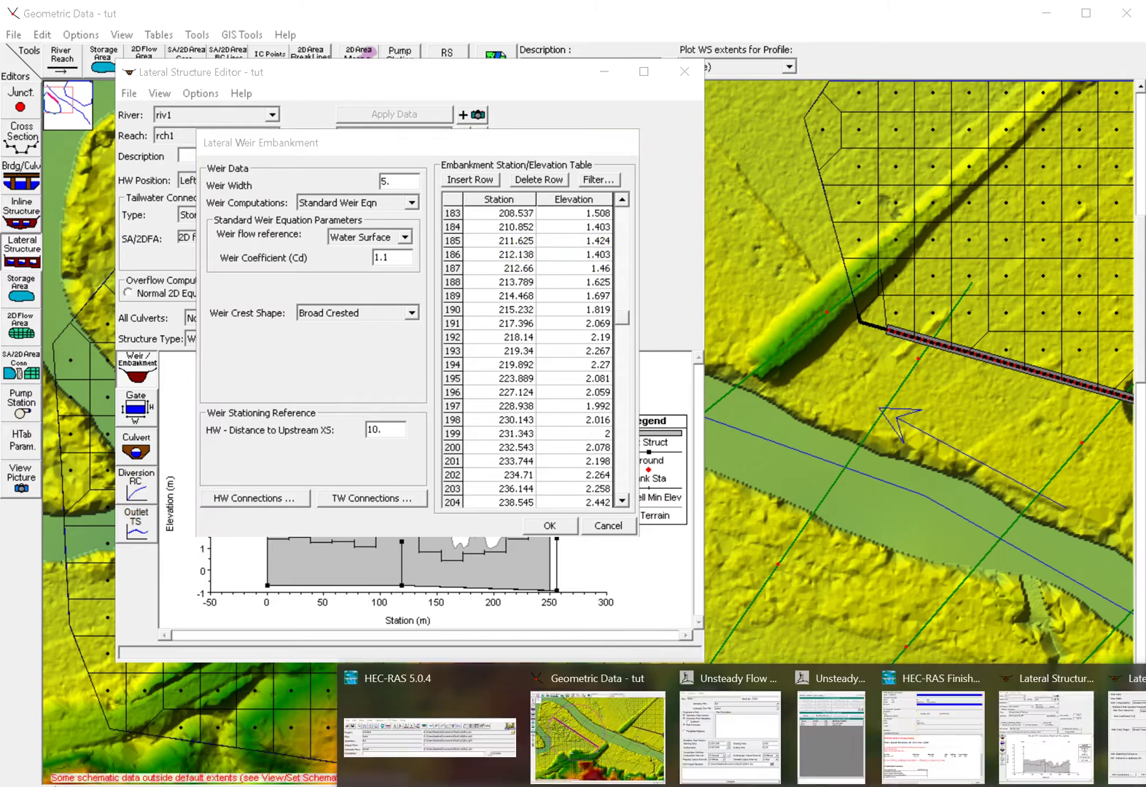
{"action": "left_click", "coordinate": [969, 737]}
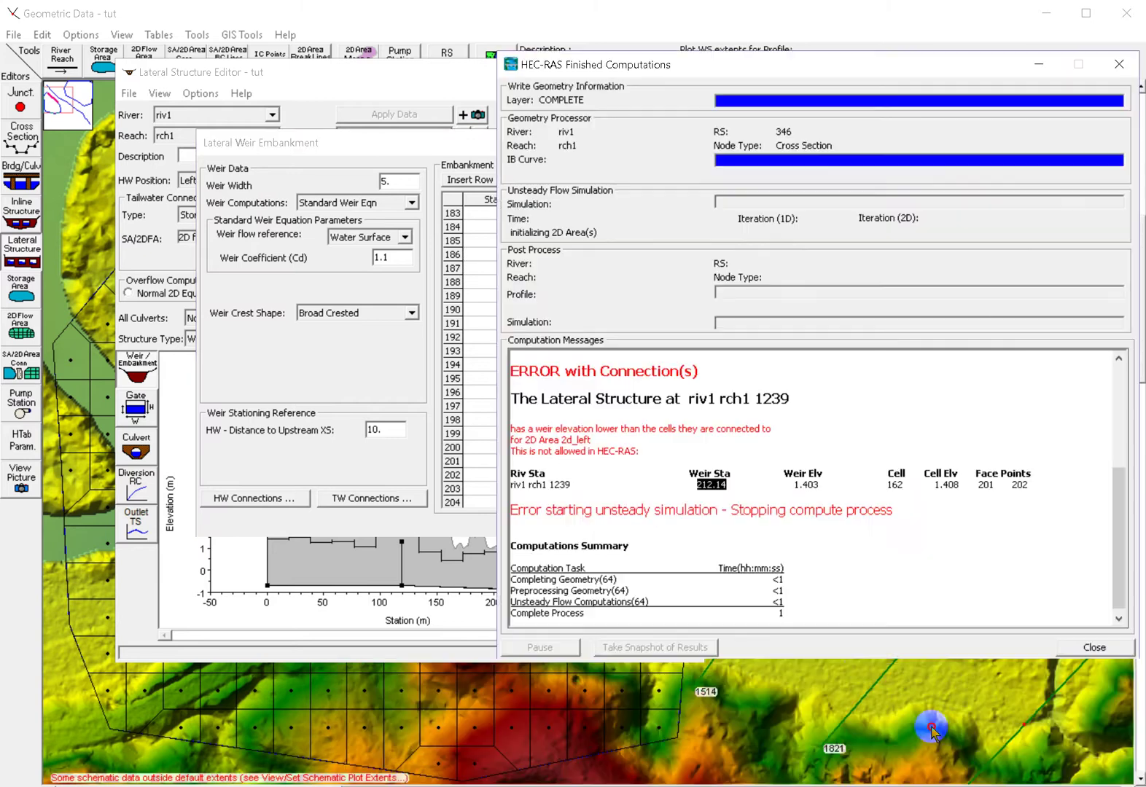
{"action": "left_click", "coordinate": [886, 483]}
{"action": "left_click_drag", "start_coordinate": [934, 485], "coordinate": [959, 485]}
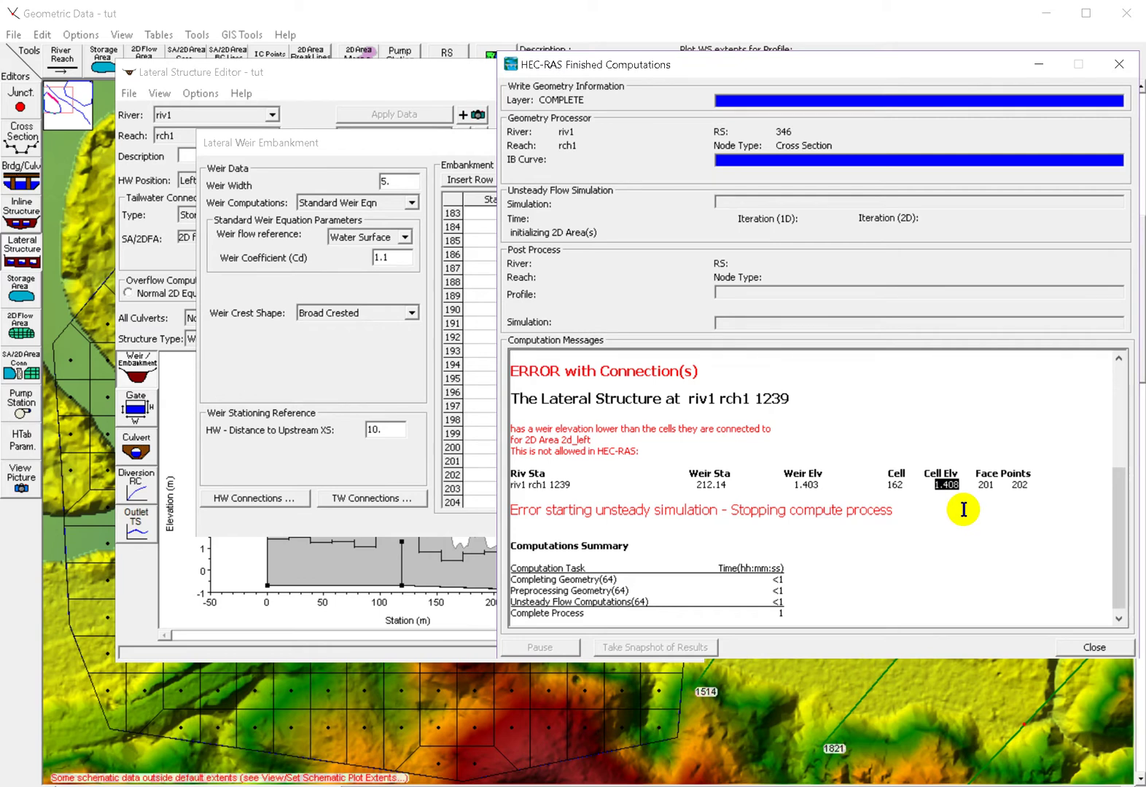
Recheck the 1.403 elevation at station 212.138, accept the weir data, and close the error report.
{"action": "left_click", "coordinate": [469, 283]}
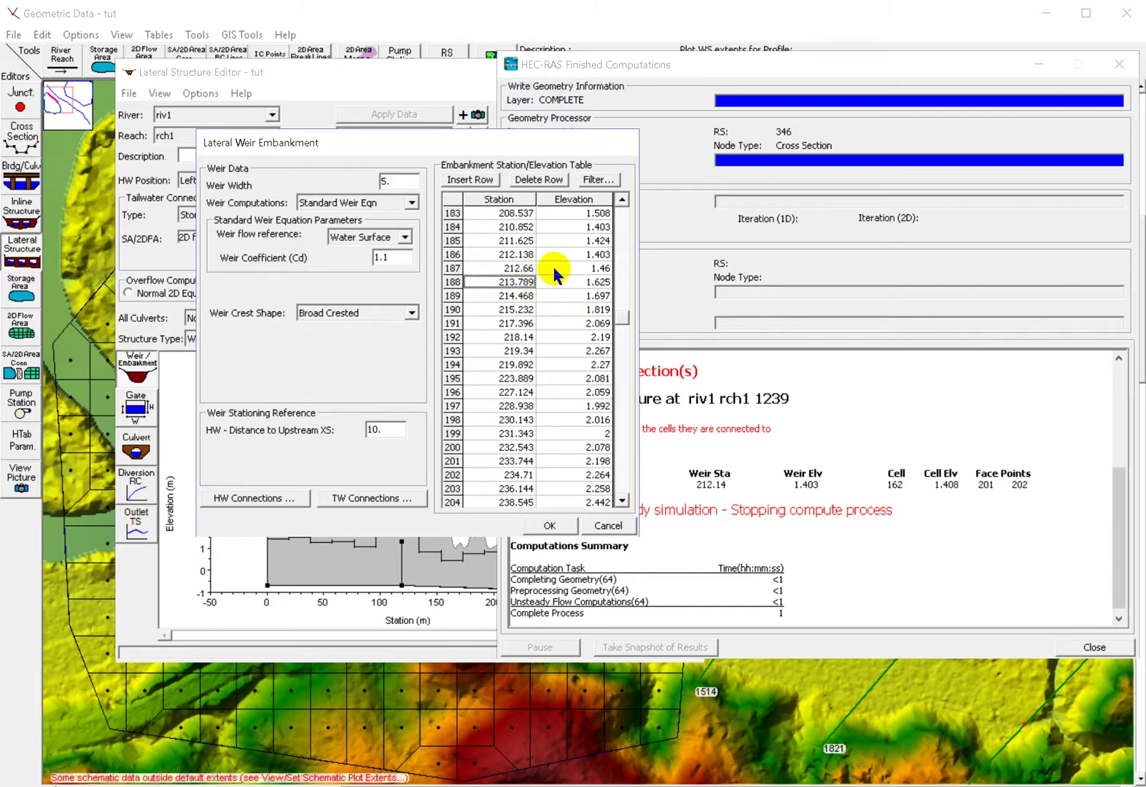
{"action": "left_click", "coordinate": [525, 254]}
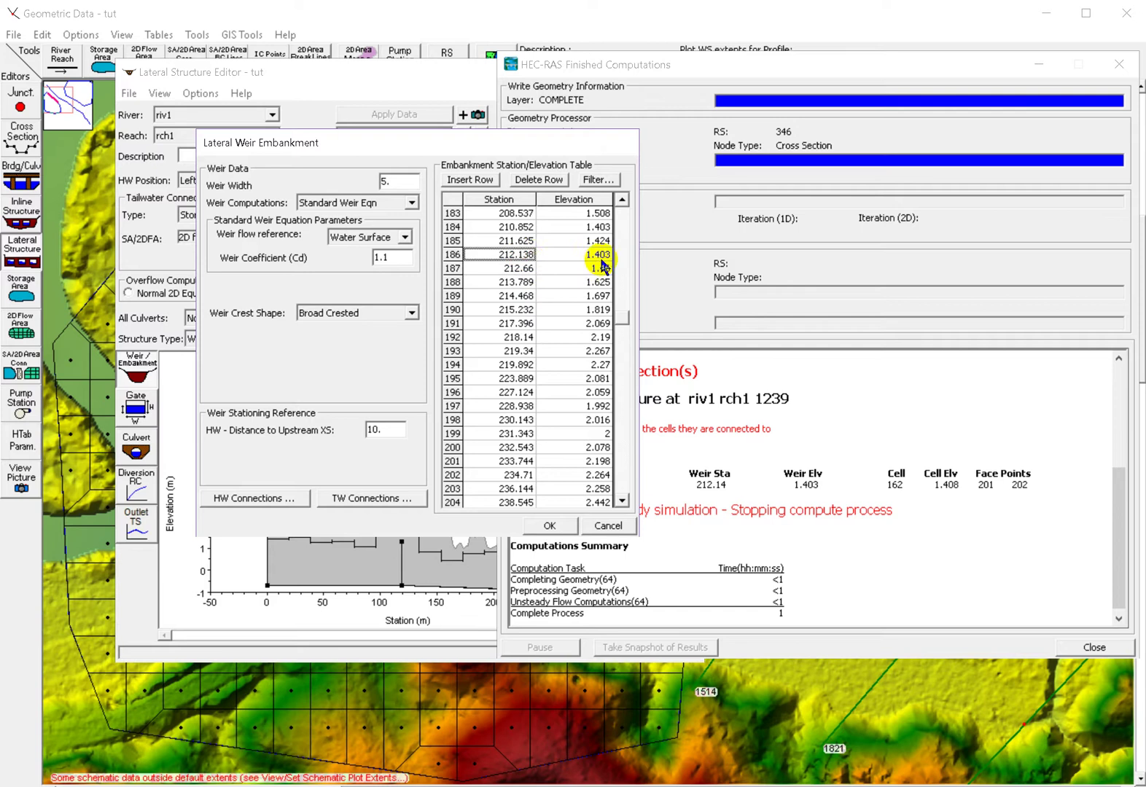
{"action": "left_click", "coordinate": [601, 256]}
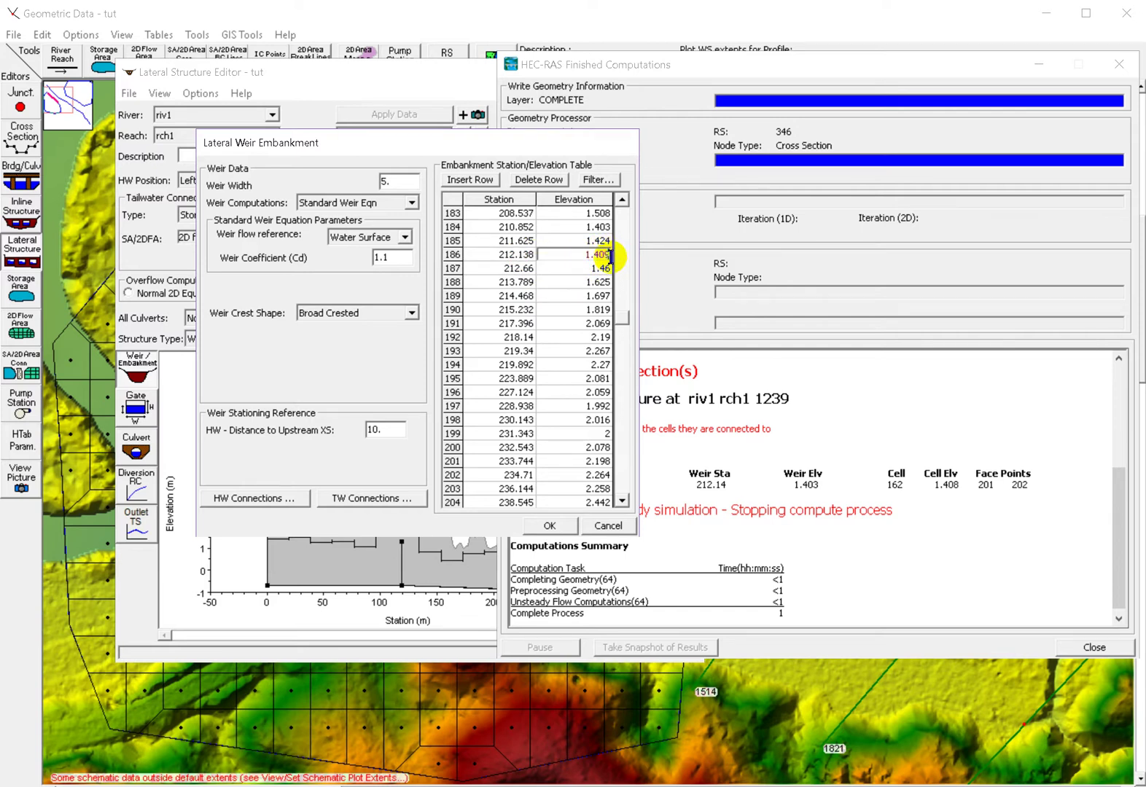
{"action": "left_click", "coordinate": [552, 526]}
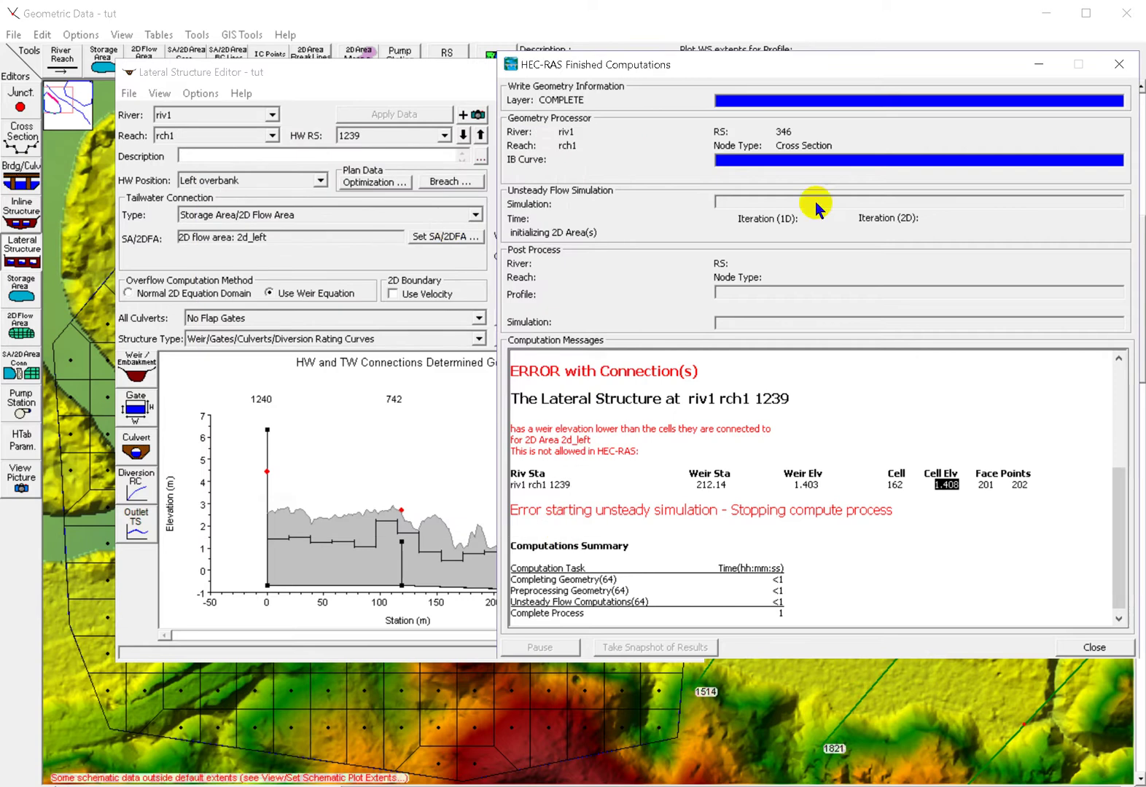
{"action": "left_click", "coordinate": [1123, 70]}
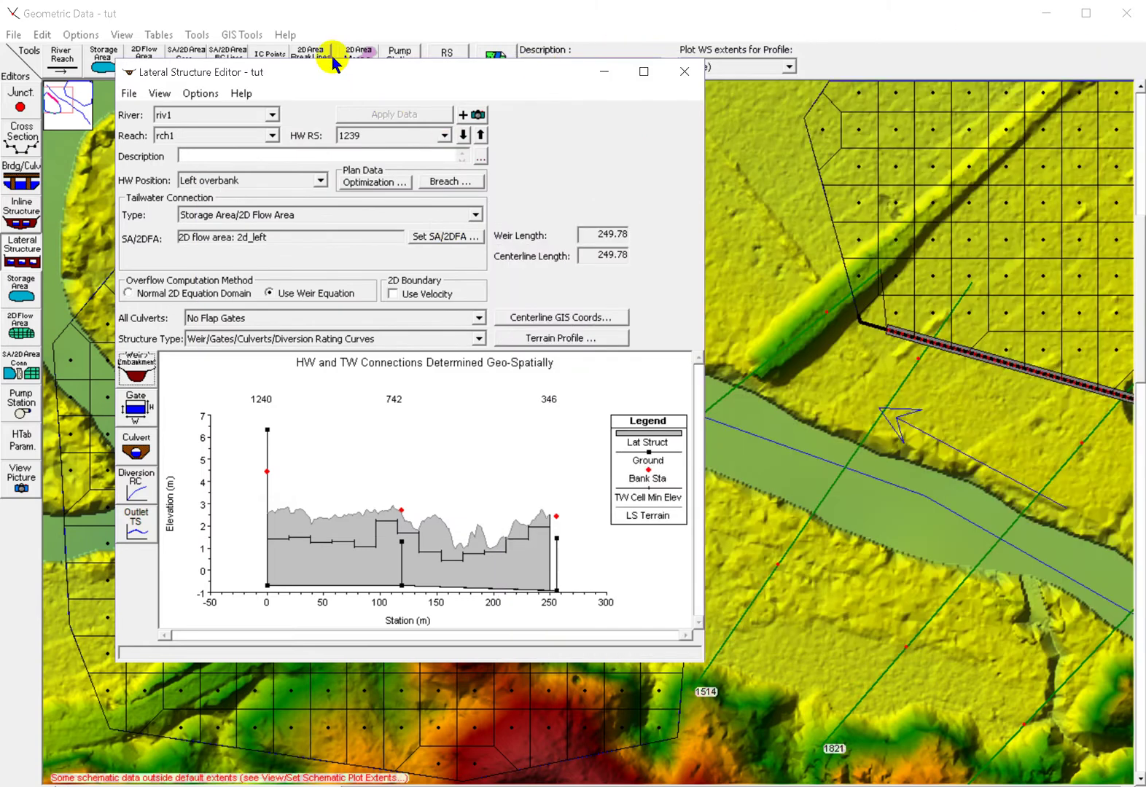
Recompute the tutor unsteady flow plan until it finishes error-free, then close the computation windows.
{"action": "mouse_move", "coordinate": [773, 785]}
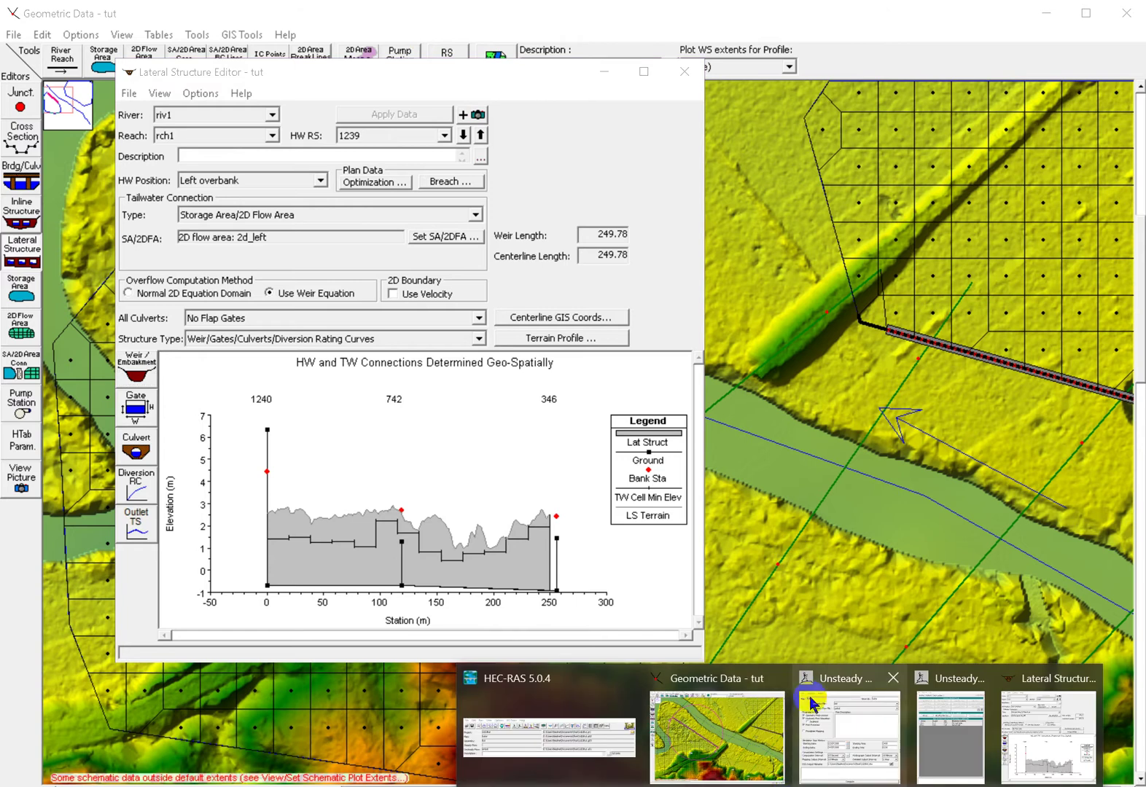
{"action": "left_click", "coordinate": [530, 706]}
{"action": "left_click", "coordinate": [480, 108]}
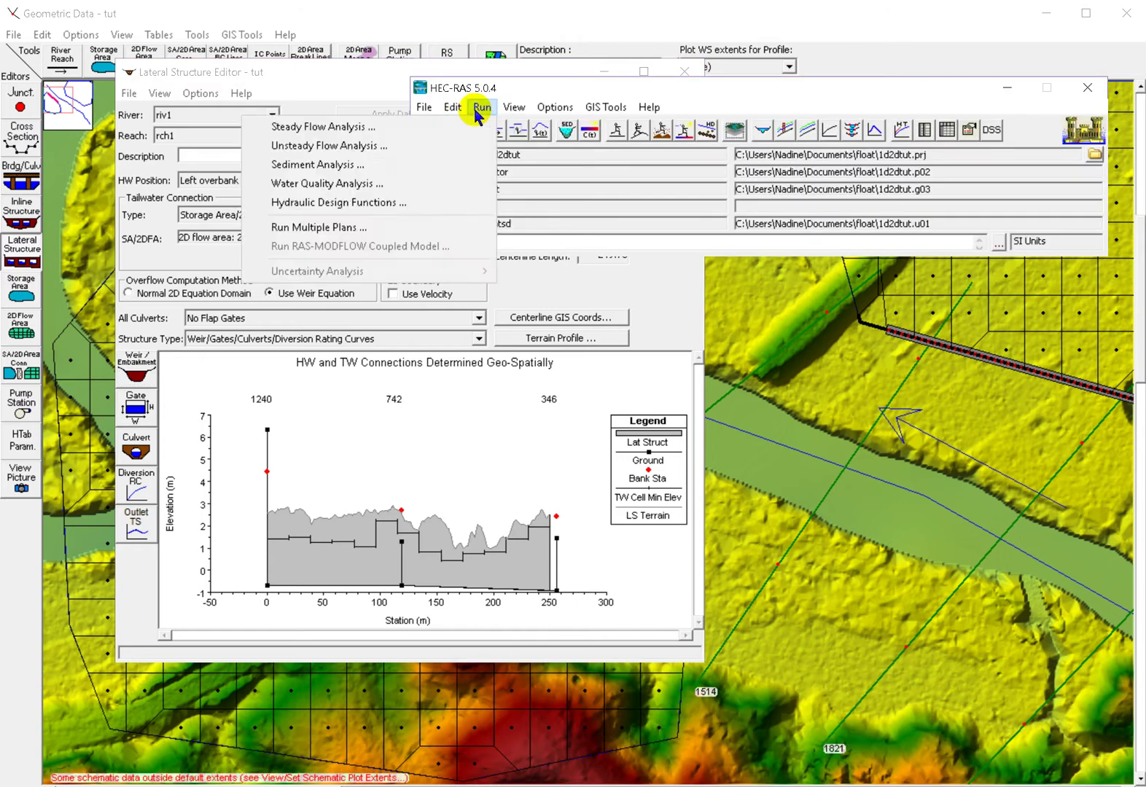
{"action": "left_click", "coordinate": [345, 145]}
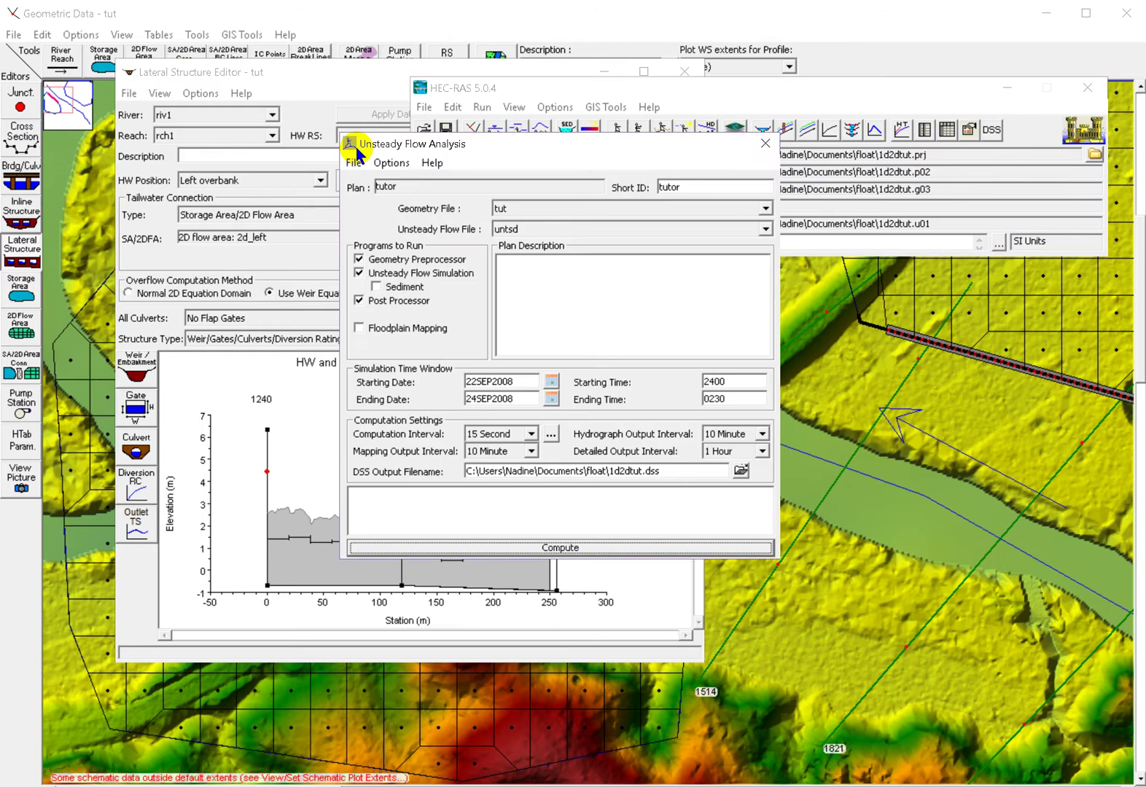
{"action": "left_click", "coordinate": [607, 548]}
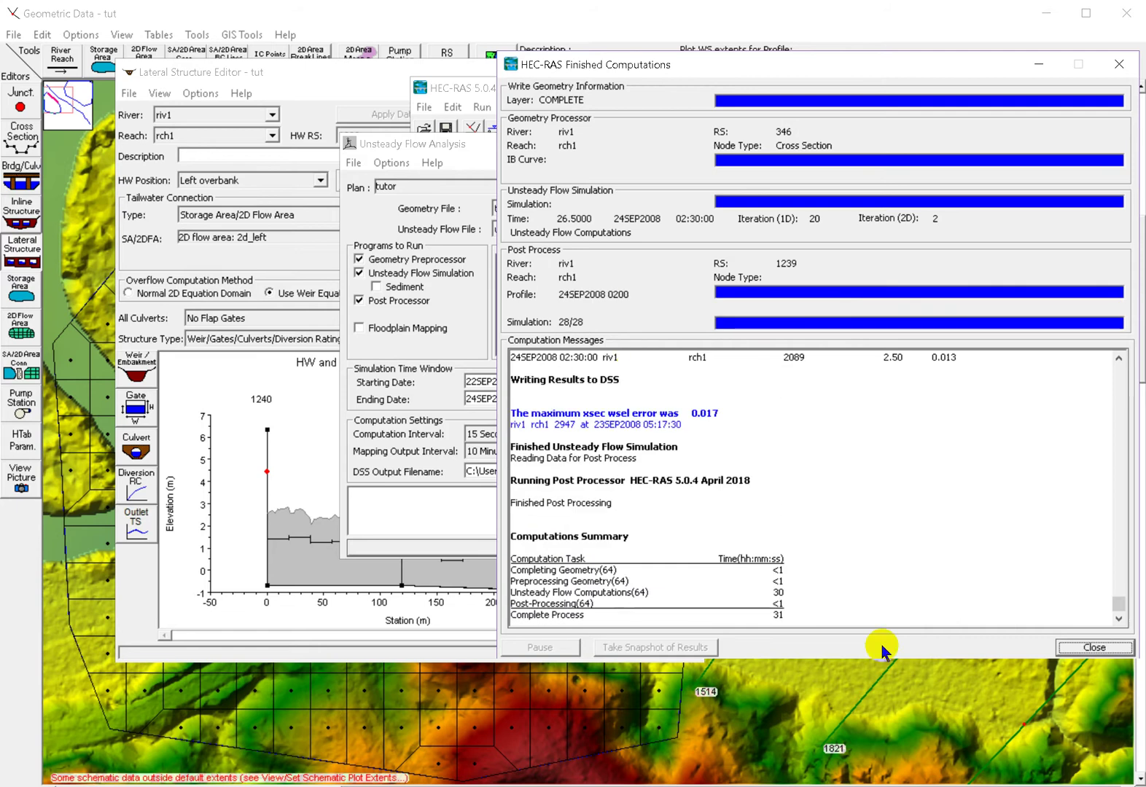
{"action": "left_click", "coordinate": [1086, 643]}
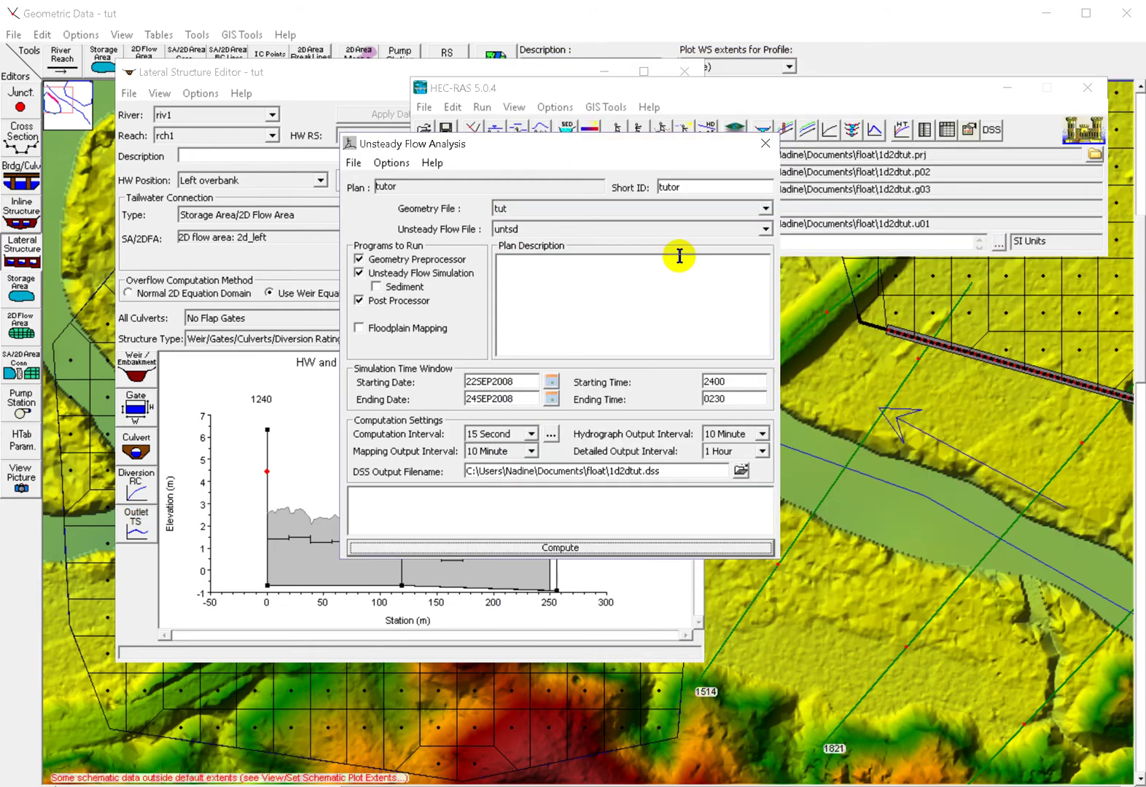
{"action": "left_click", "coordinate": [764, 143]}
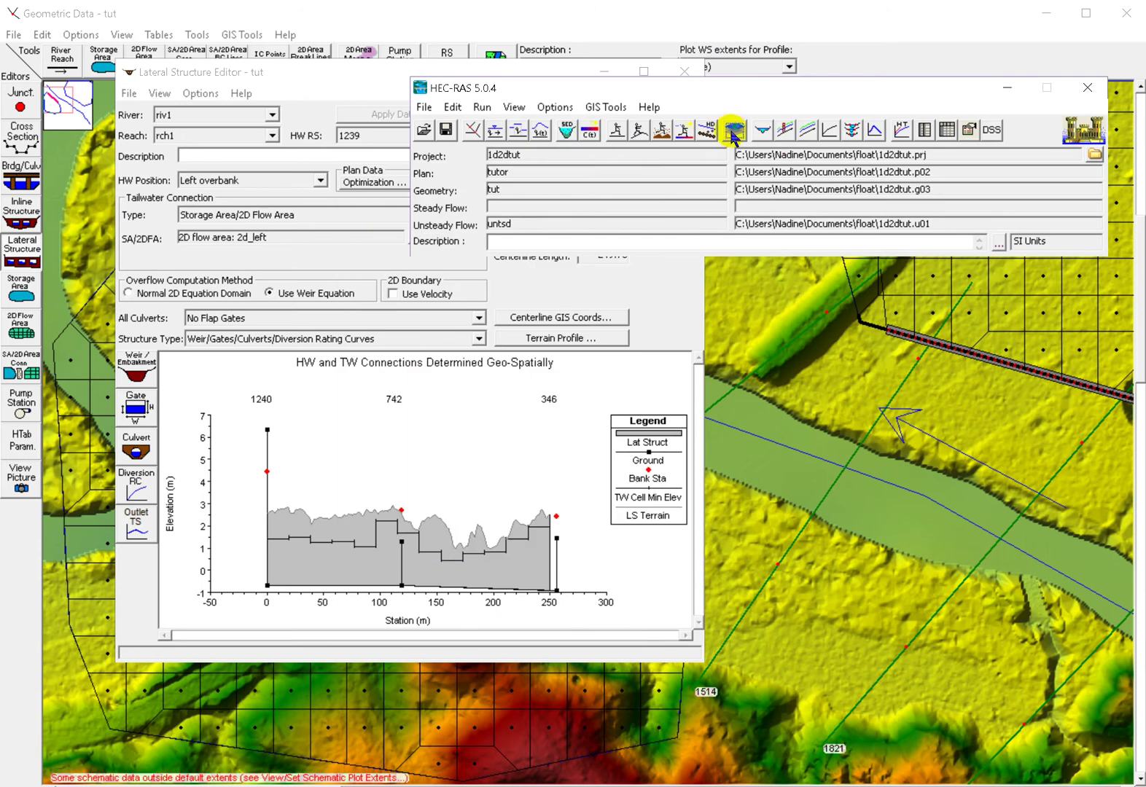
In RAS Mapper, show the tutor Depth layer, play it from the simulation start, and save.
{"action": "left_click", "coordinate": [734, 131]}
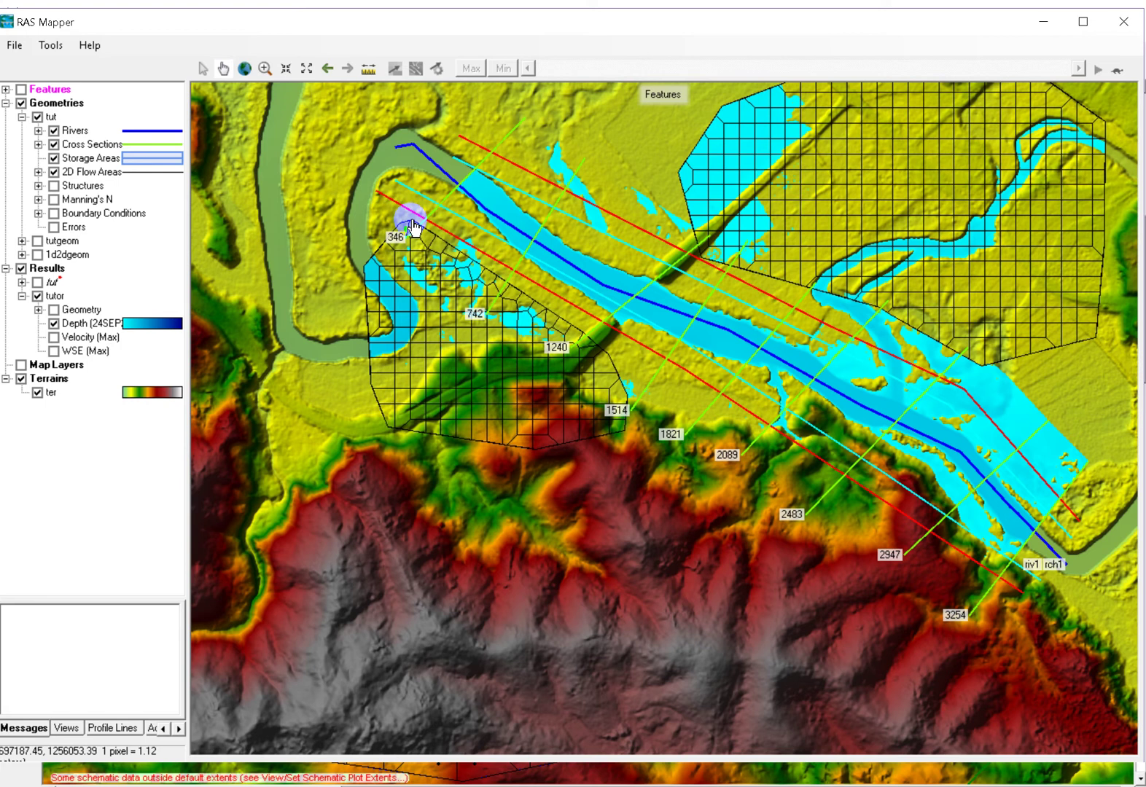
{"action": "left_click", "coordinate": [78, 323]}
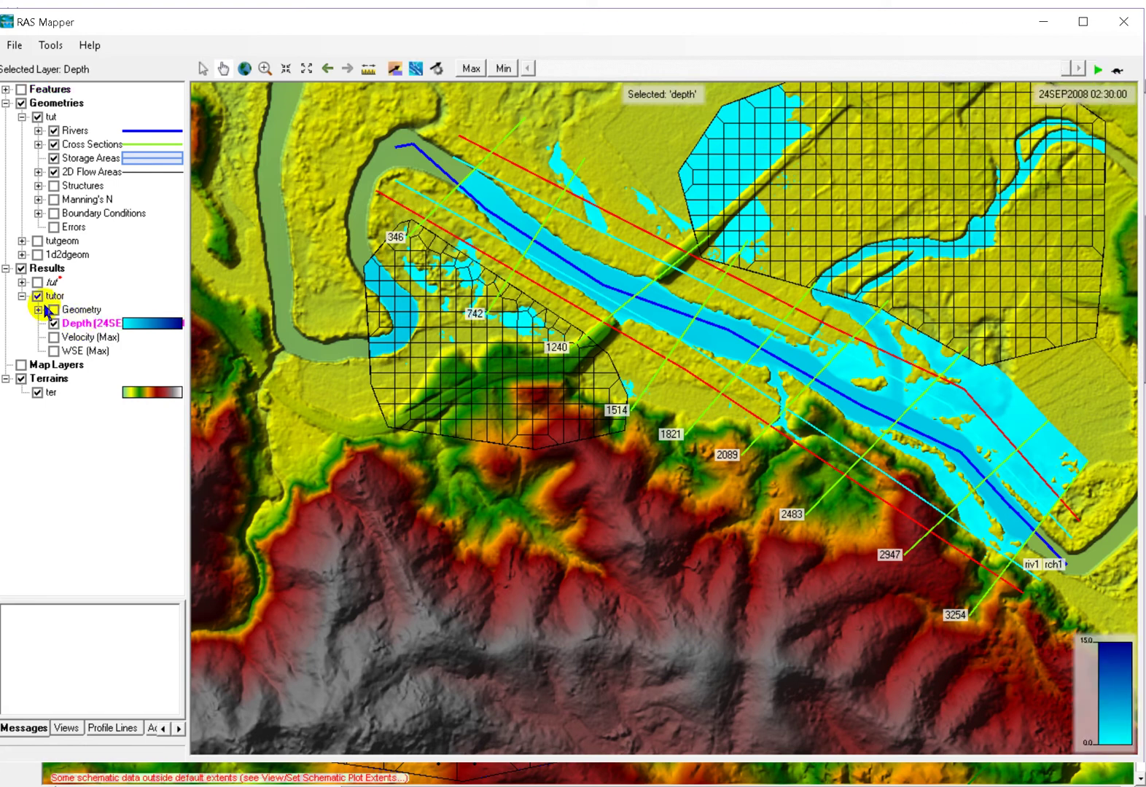
{"action": "left_click_drag", "start_coordinate": [1069, 71], "coordinate": [511, 38]}
{"action": "left_click", "coordinate": [1099, 69]}
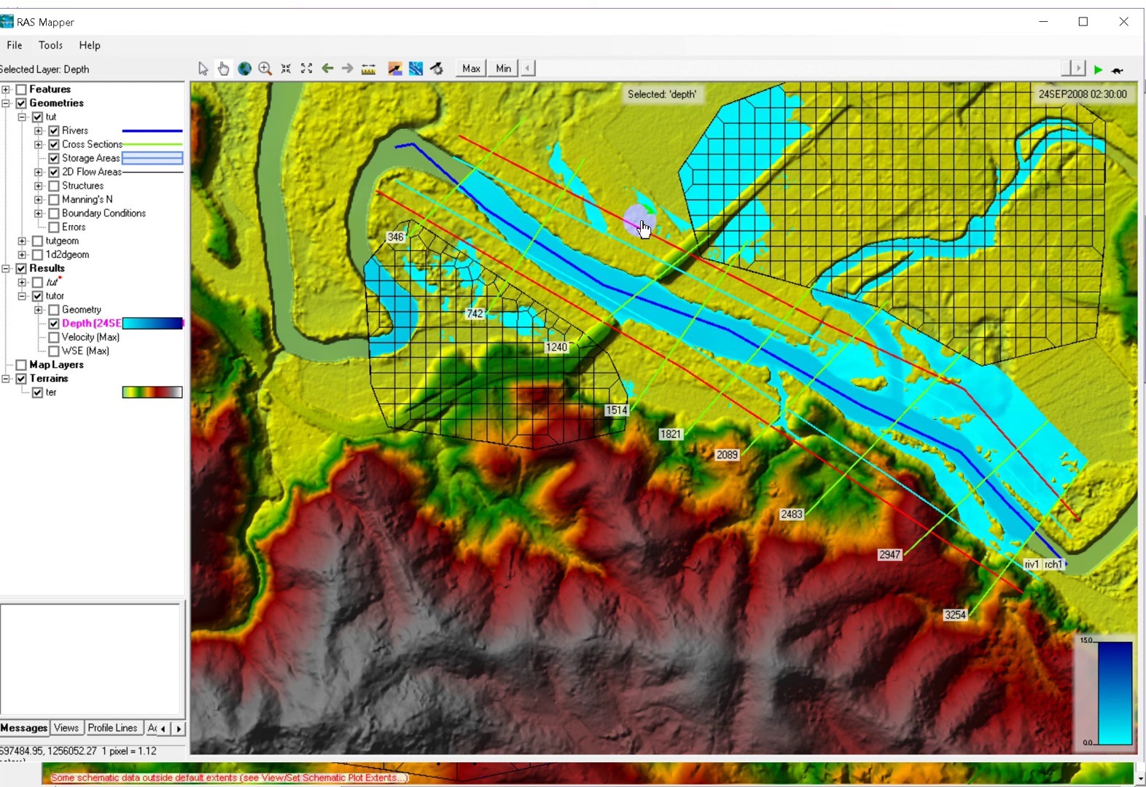
{"action": "left_click", "coordinate": [16, 45]}
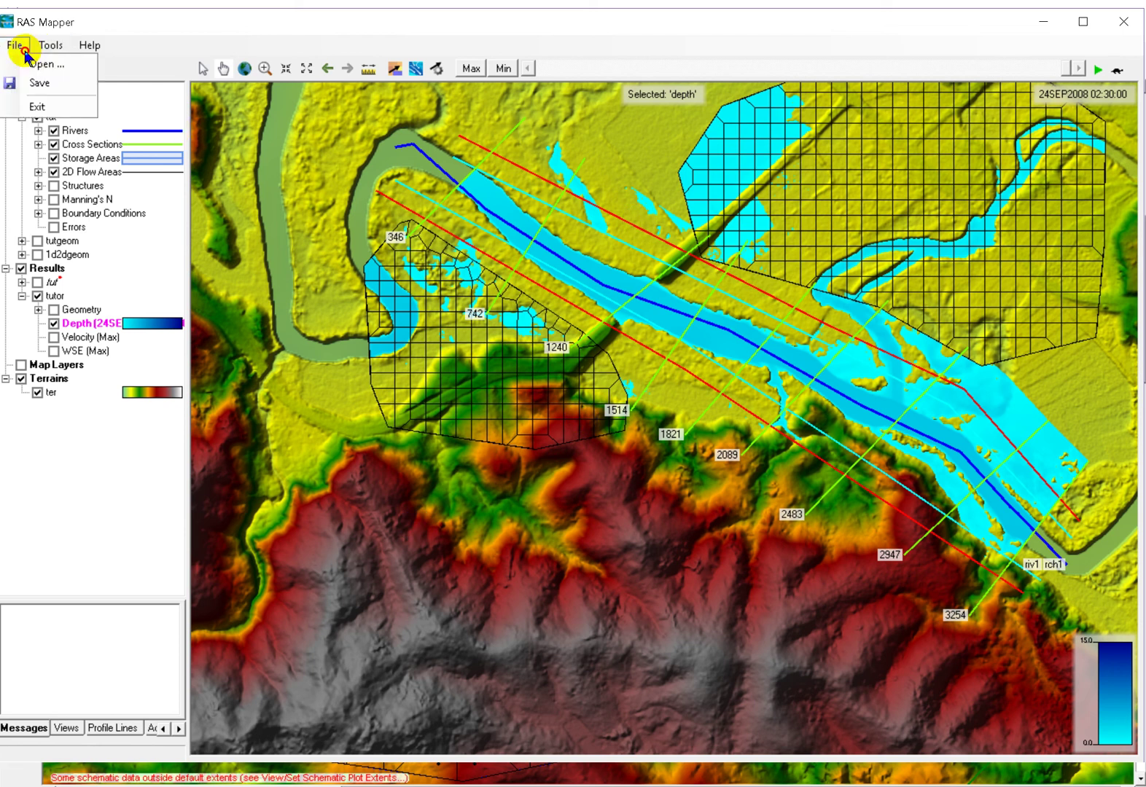
{"action": "left_click", "coordinate": [25, 85]}
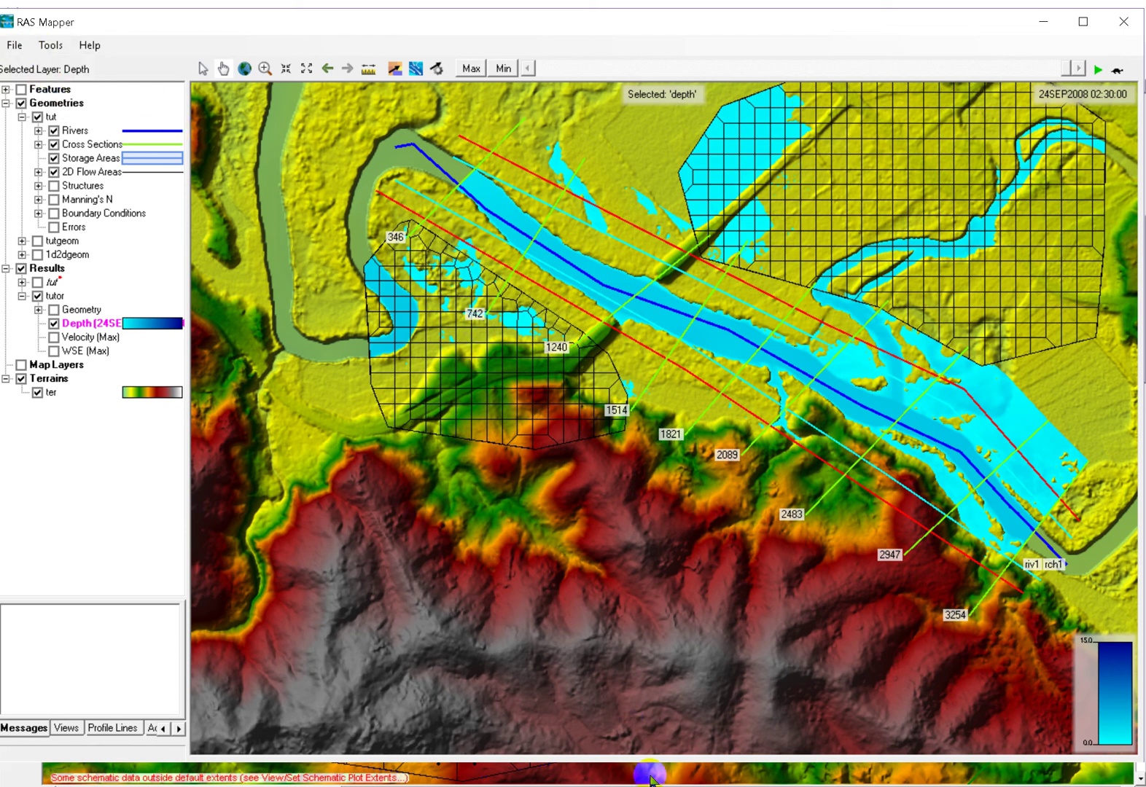